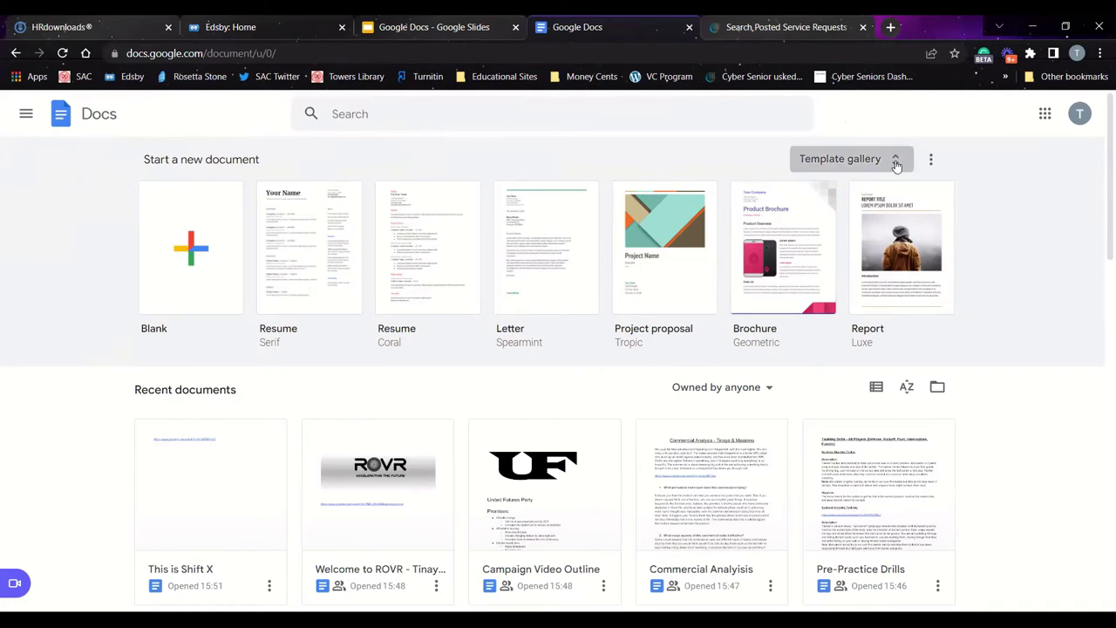
- Browse the document template gallery through its categories and create a blank document from it
left_click(895, 165)
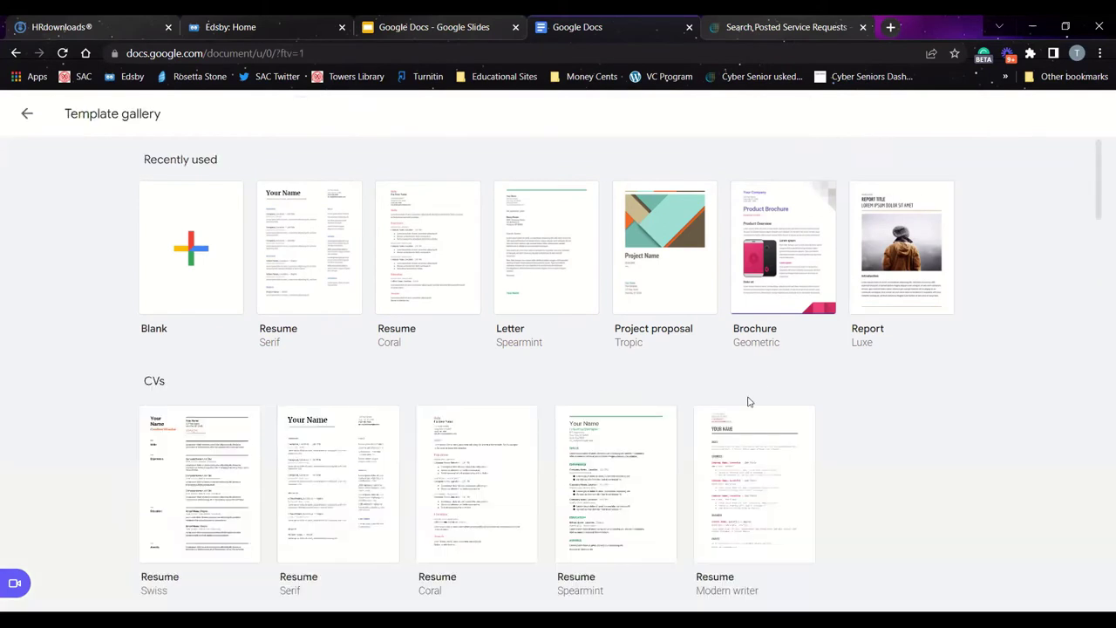
scroll(841, 385, "down", 4)
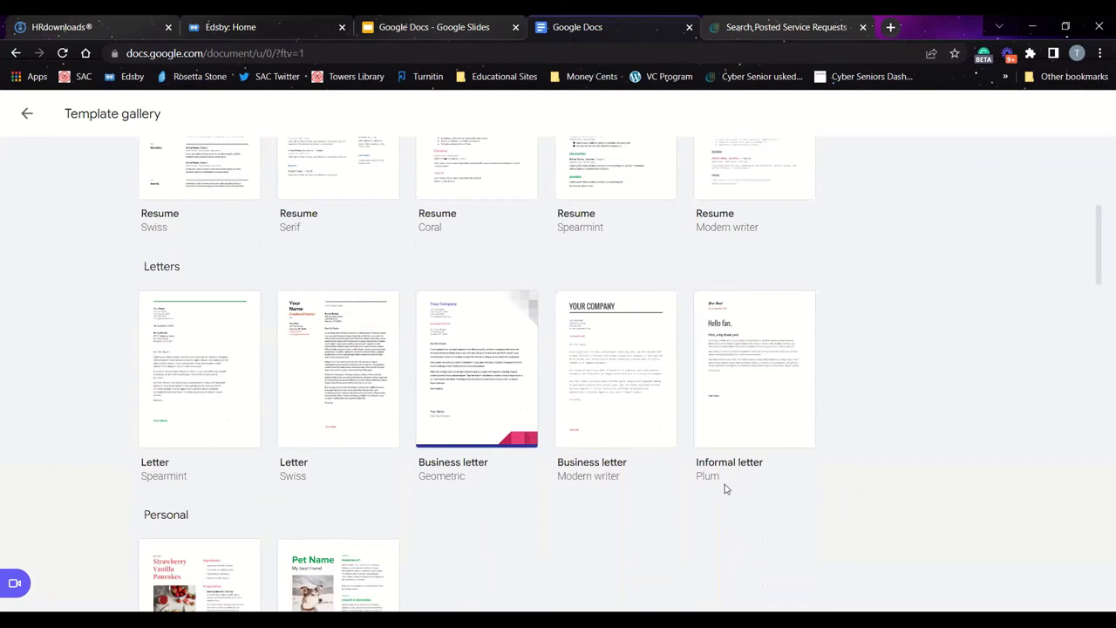
scroll(724, 489, "down", 6)
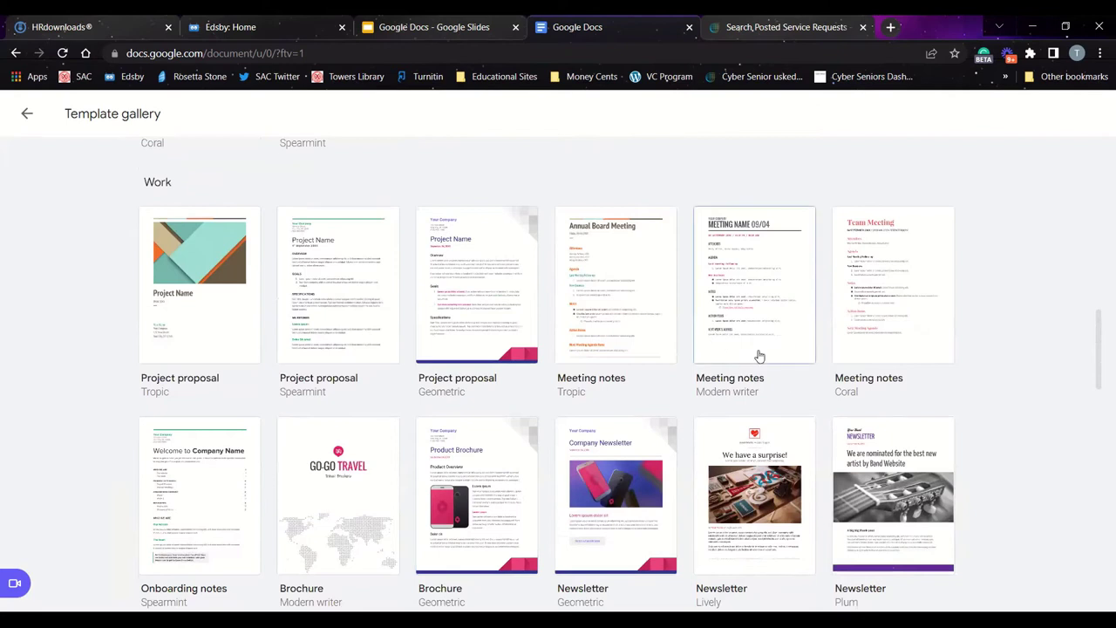
scroll(1055, 342, "down", 2)
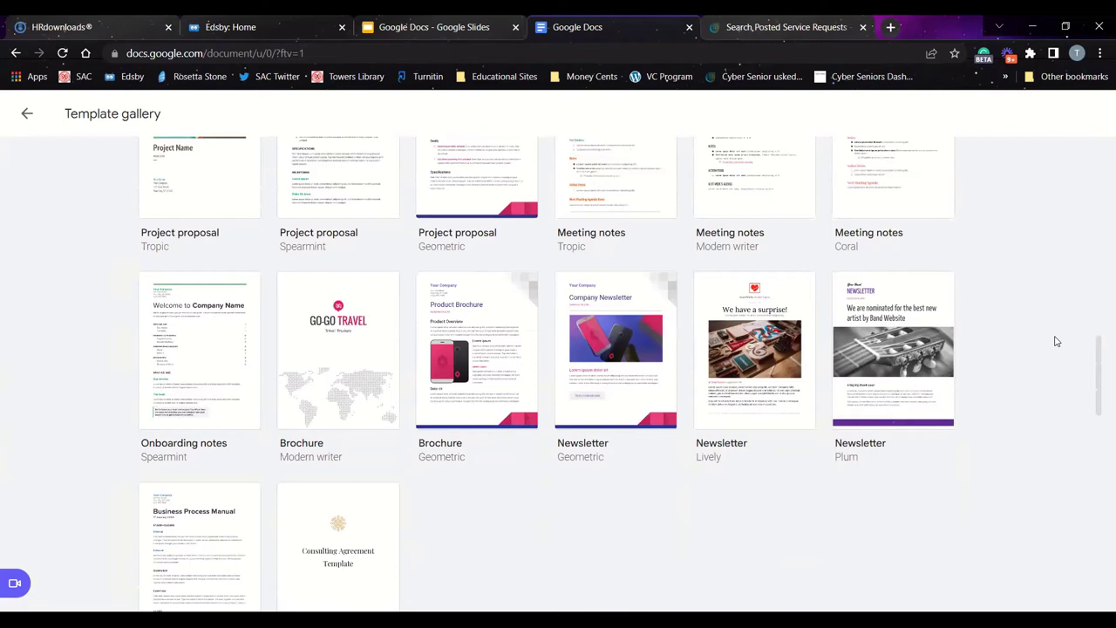
scroll(1012, 408, "down", 3)
scroll(999, 413, "down", 4)
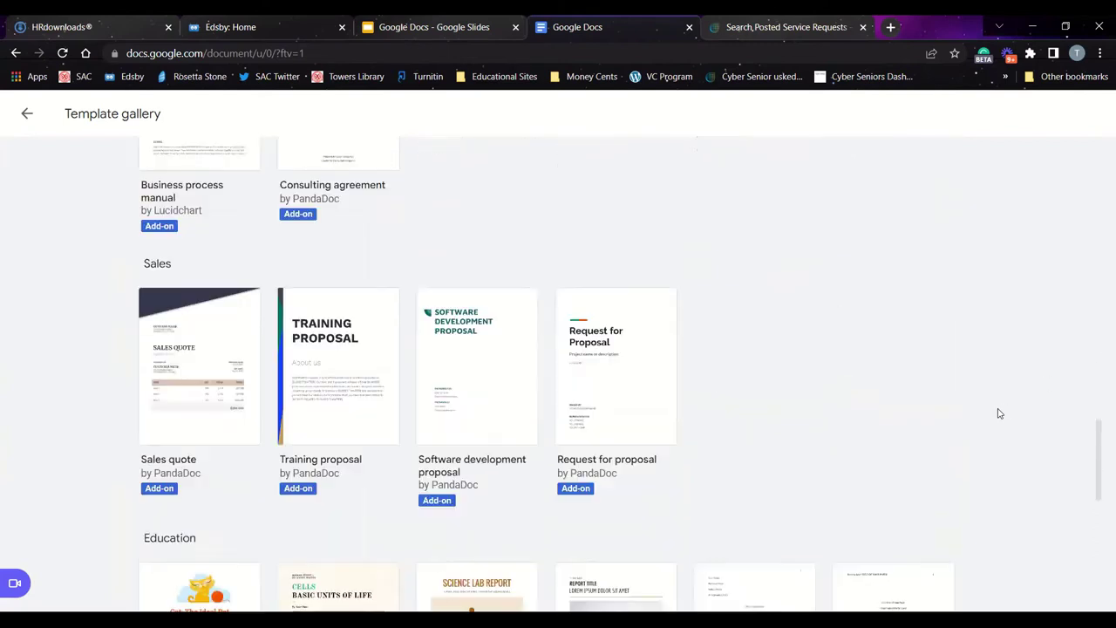
scroll(994, 410, "up", 10)
scroll(991, 404, "up", 10)
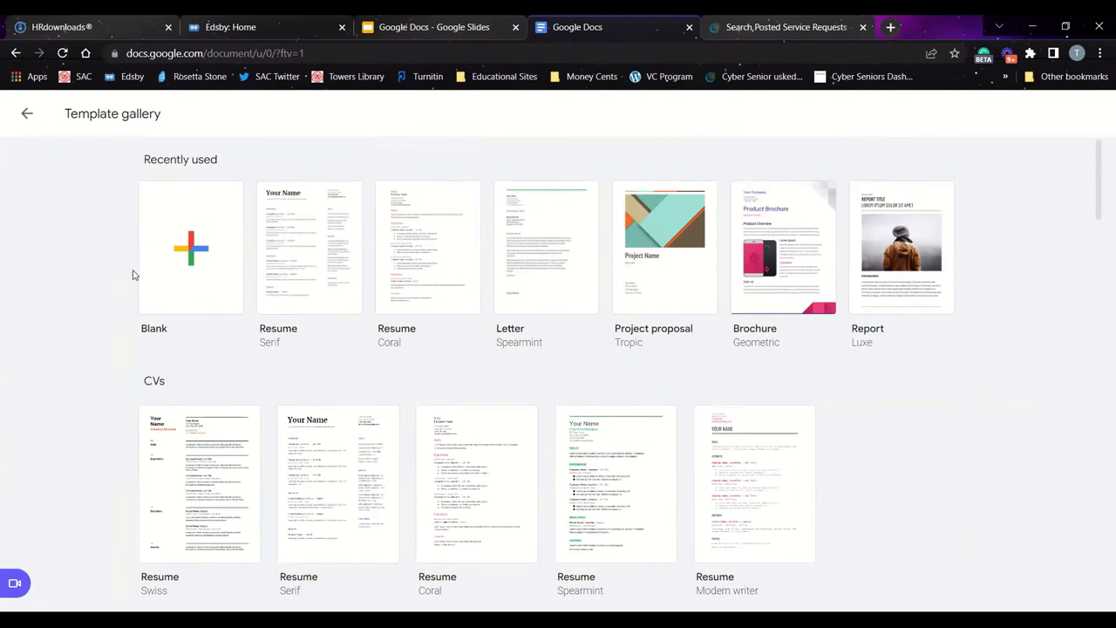
left_click(192, 258)
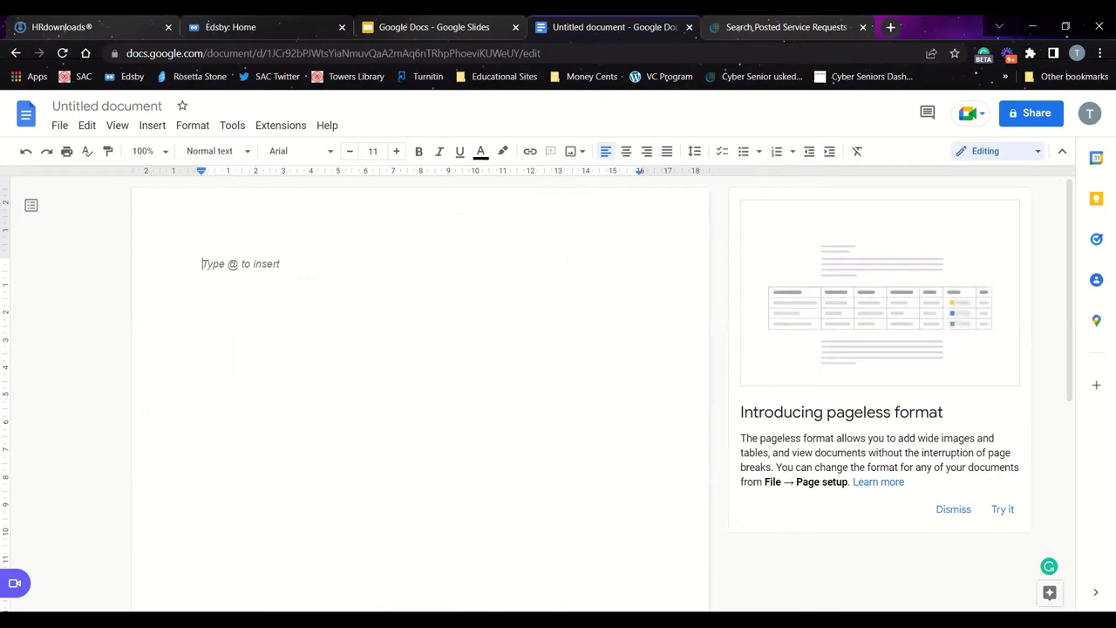
- Hide and restore the side panel, and collapse and restore the menu area of the blank document
left_click(1096, 592)
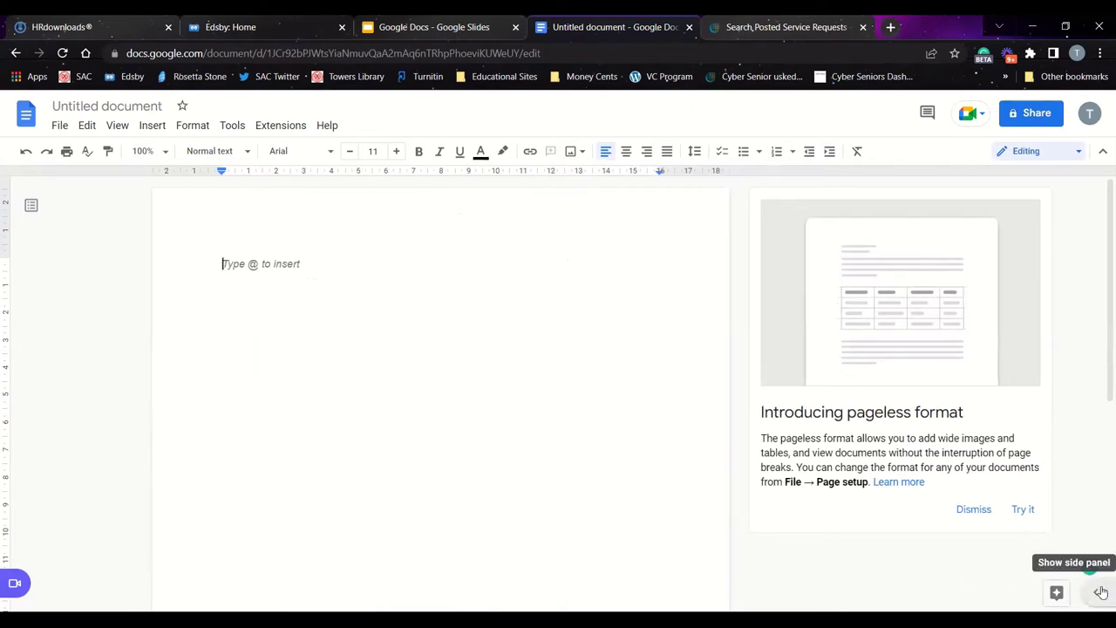
left_click(1102, 592)
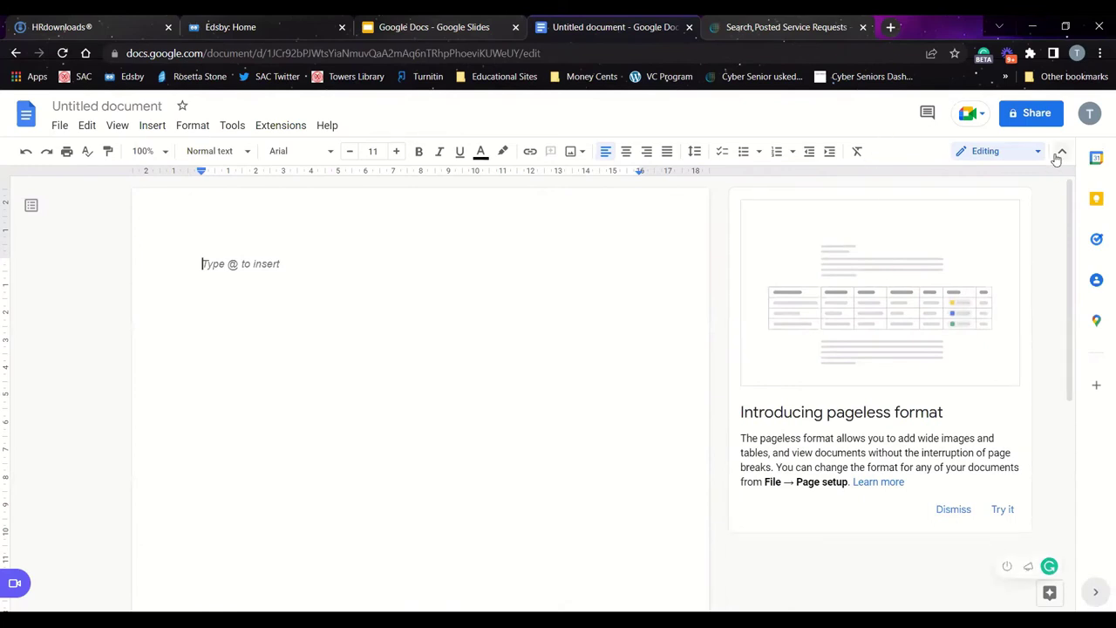
left_click(1062, 152)
left_click(1062, 102)
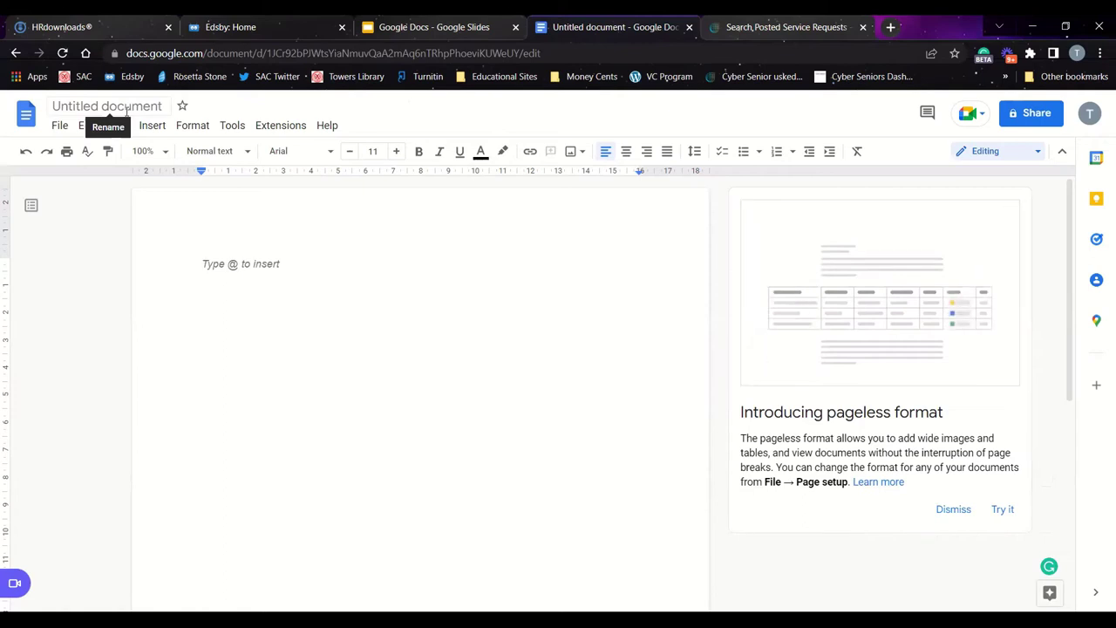
- Rename the untitled document as "Cyber Seniors Live Demo"
left_click(126, 108)
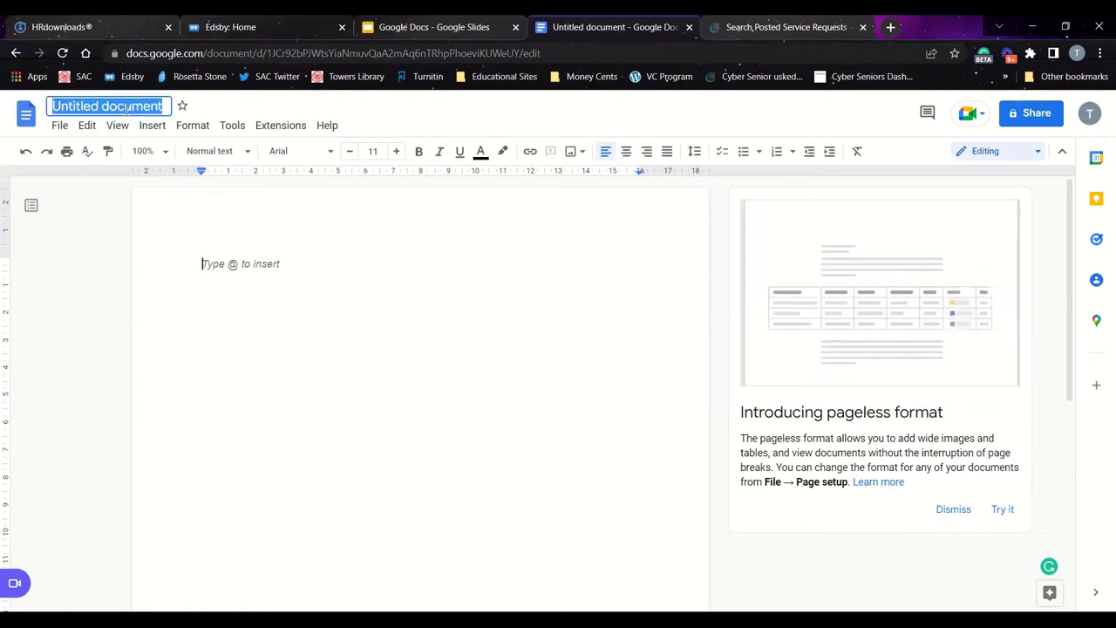
type("C")
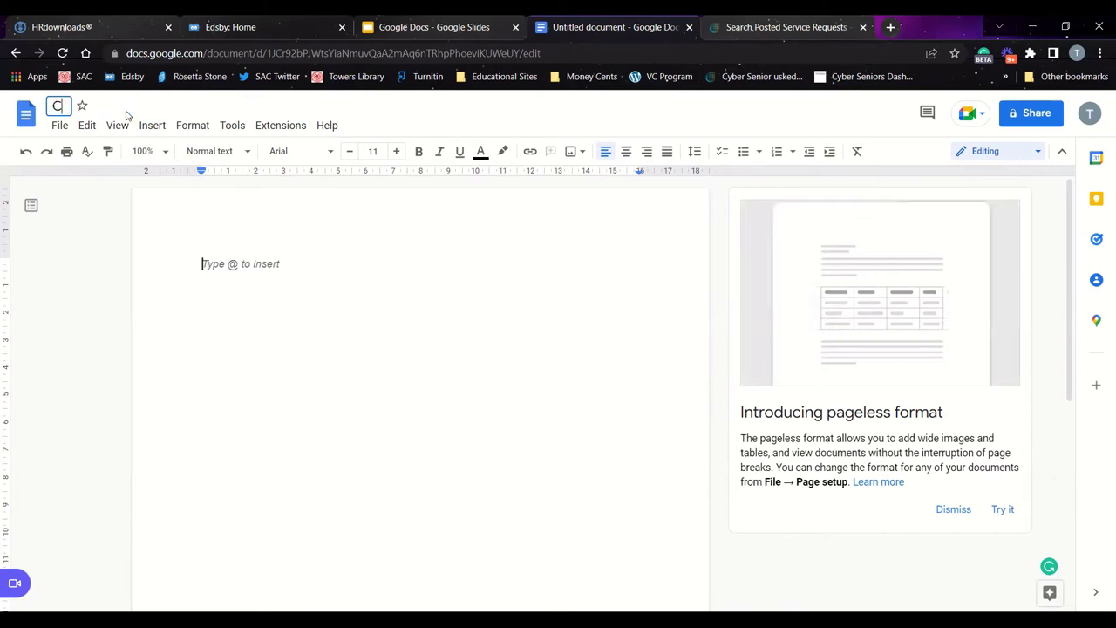
type("yber ")
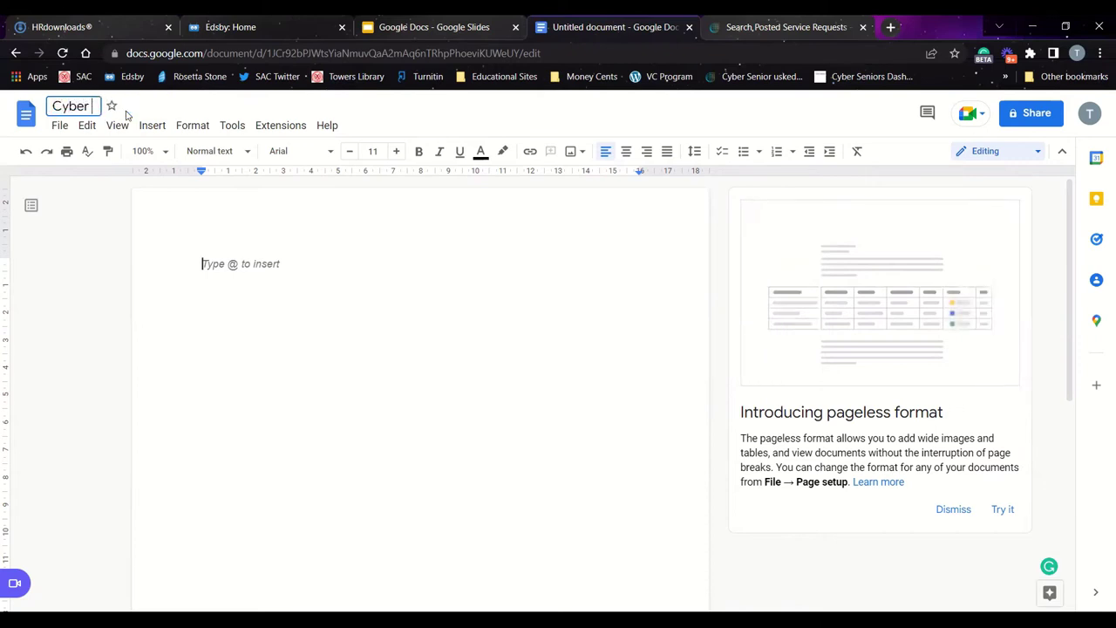
type("Seniors Live De")
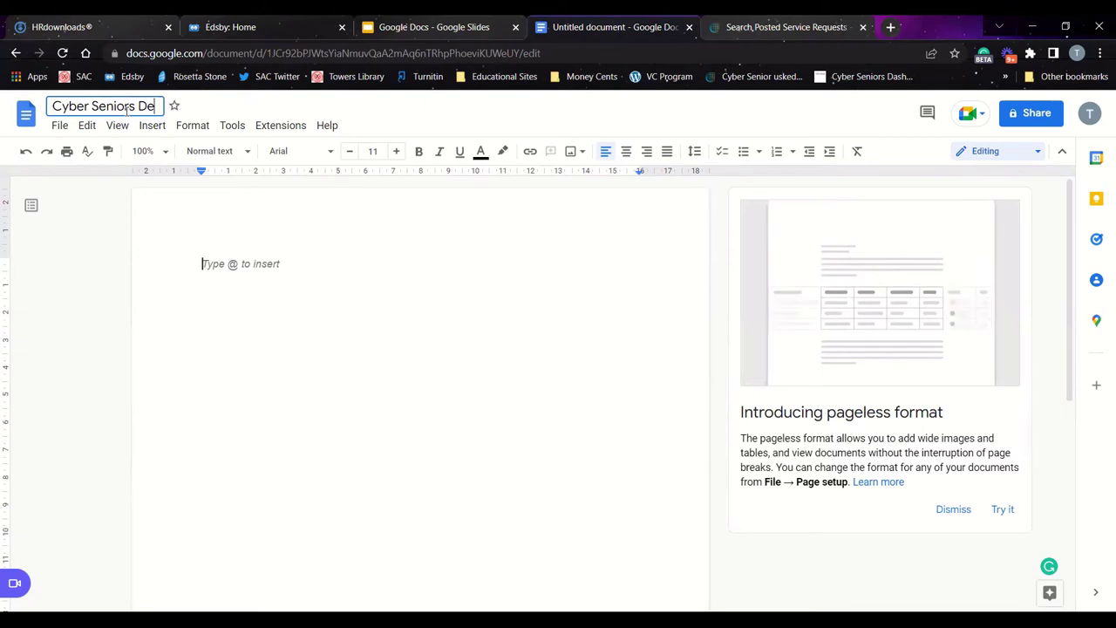
key("BackSpace")
key("BackSpace")
type("Live Demo")
key("Return")
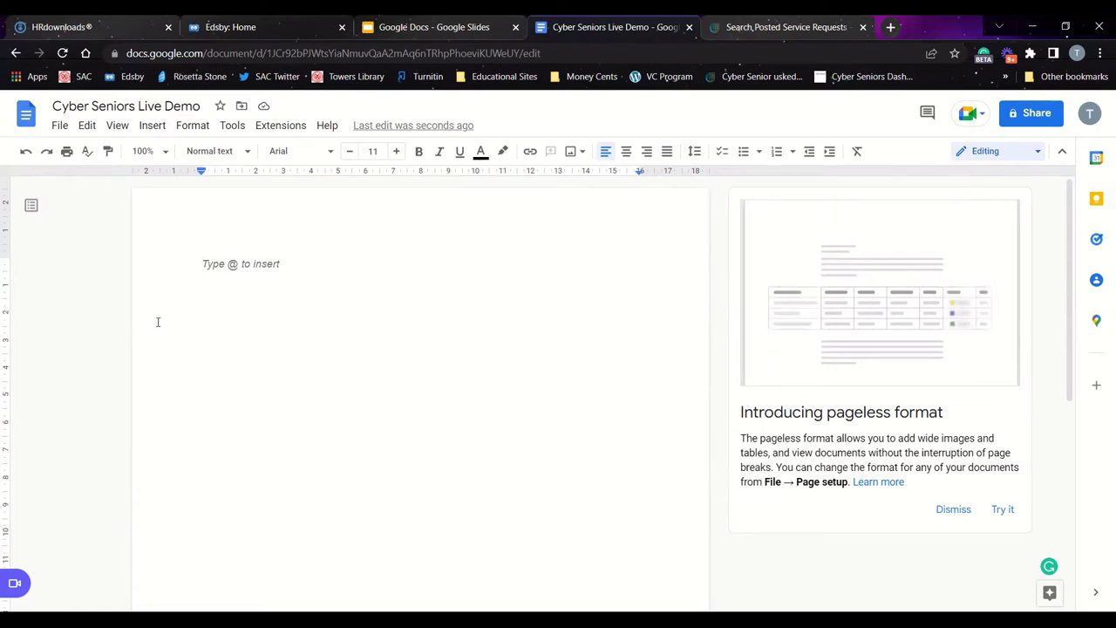
- Write "I love cyber seniors webinars" in the document body and dismiss the pageless format introduction
scroll(255, 314, "down", 2)
scroll(254, 314, "up", 2)
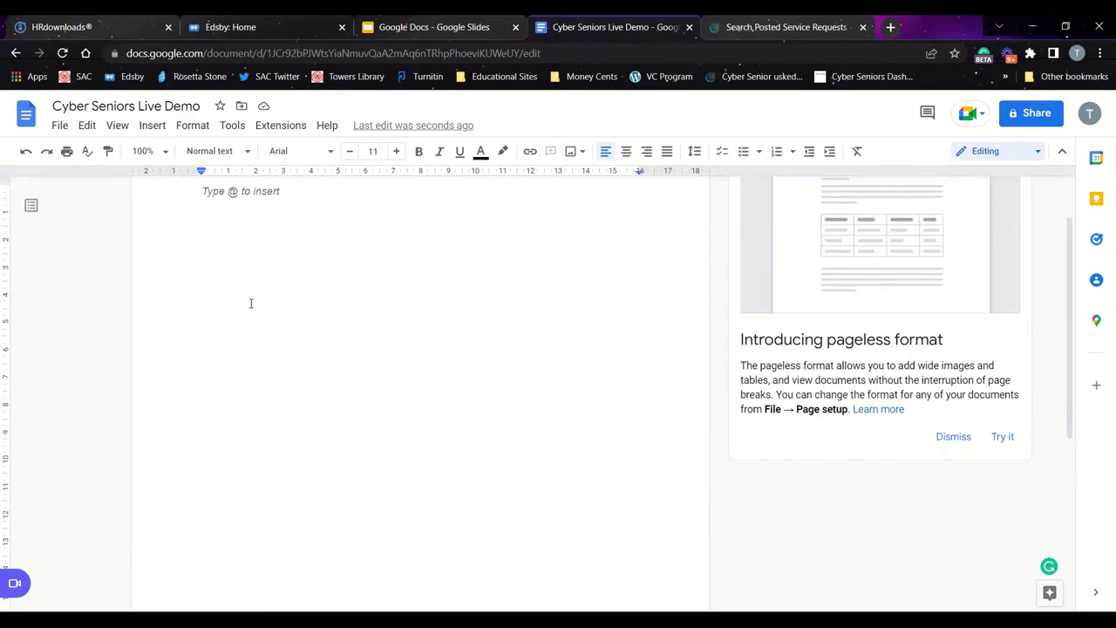
scroll(274, 263, "up", 2)
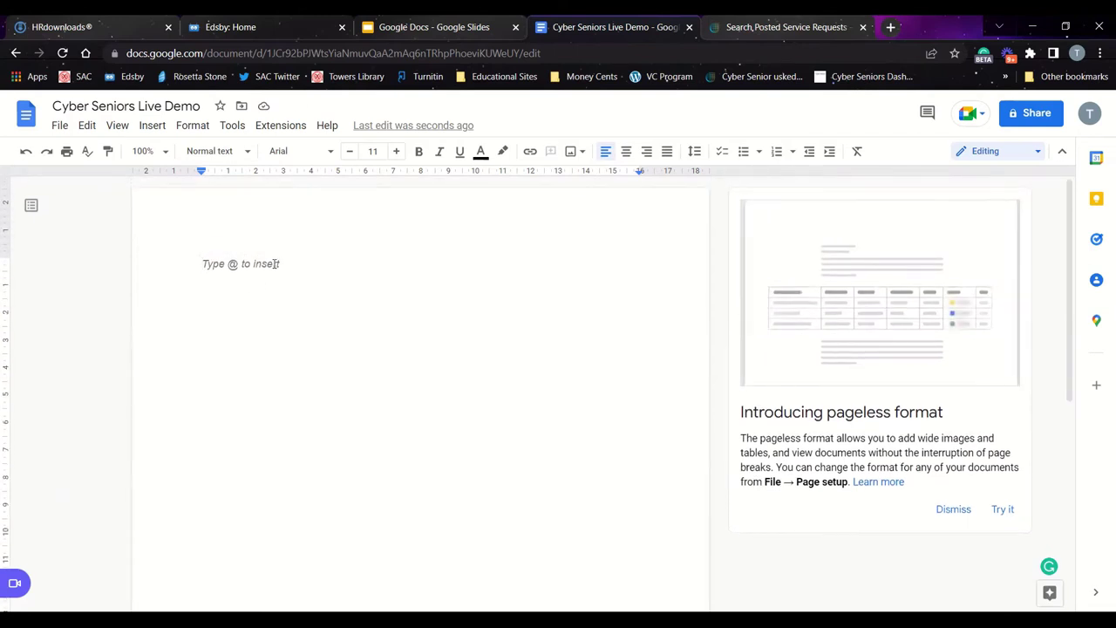
type("I love ")
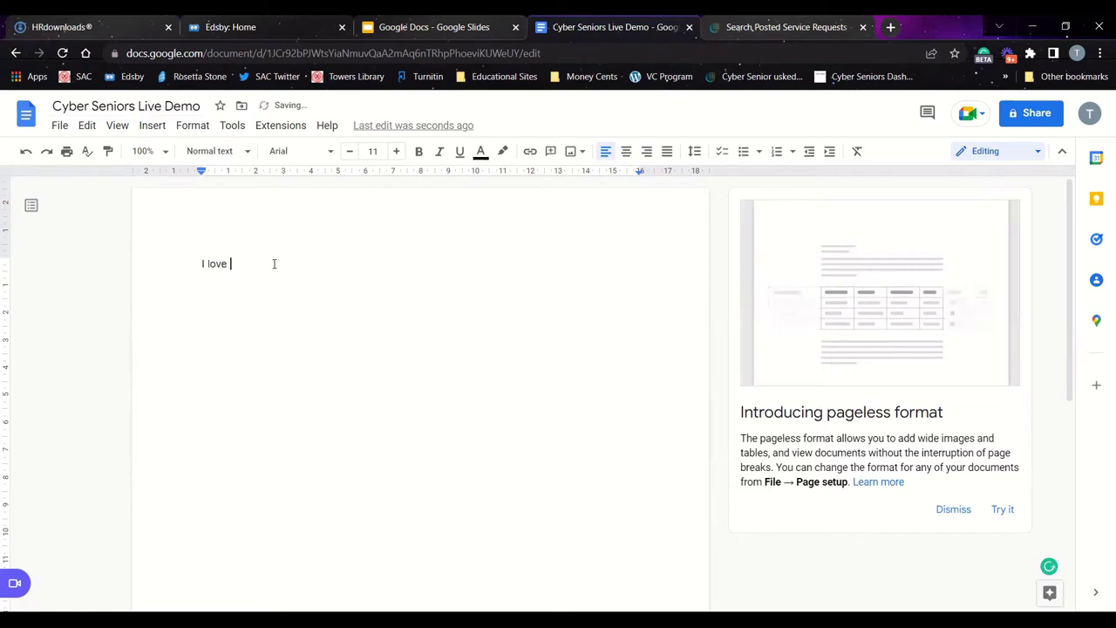
type("cyber seniors webinars")
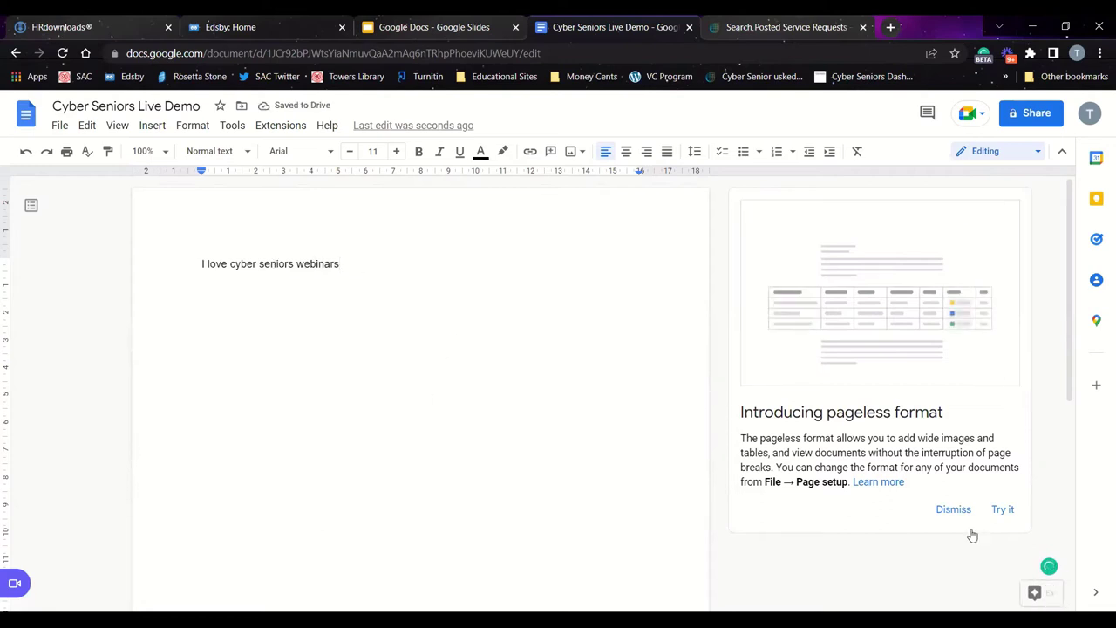
left_click(953, 509)
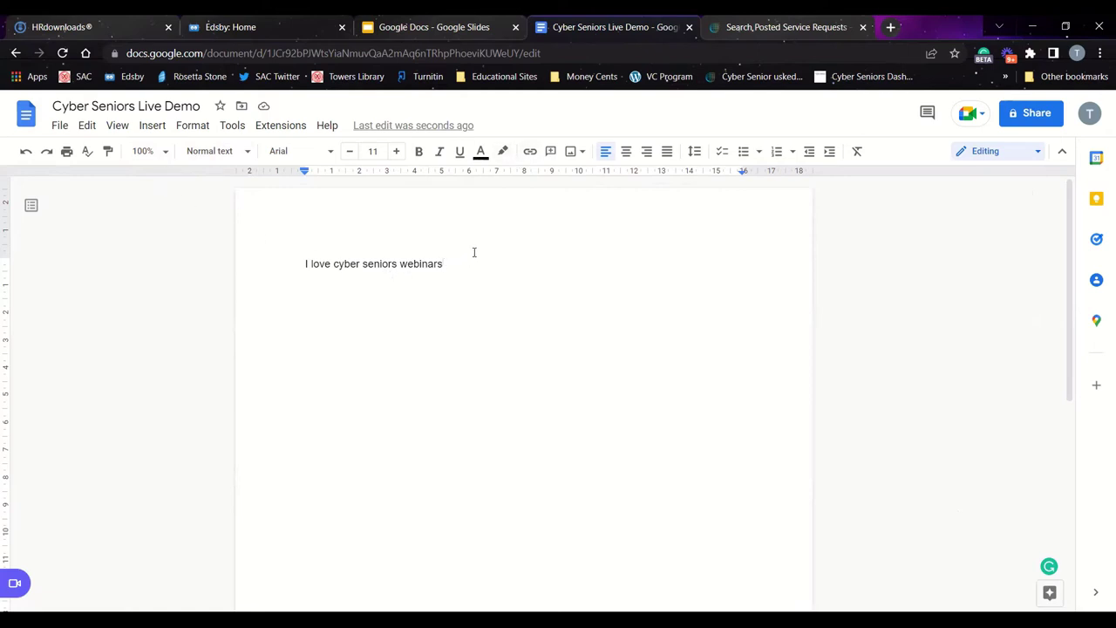
- Select the whole sentence in the document and set its font to Lobster
left_click_drag(476, 253, 242, 262)
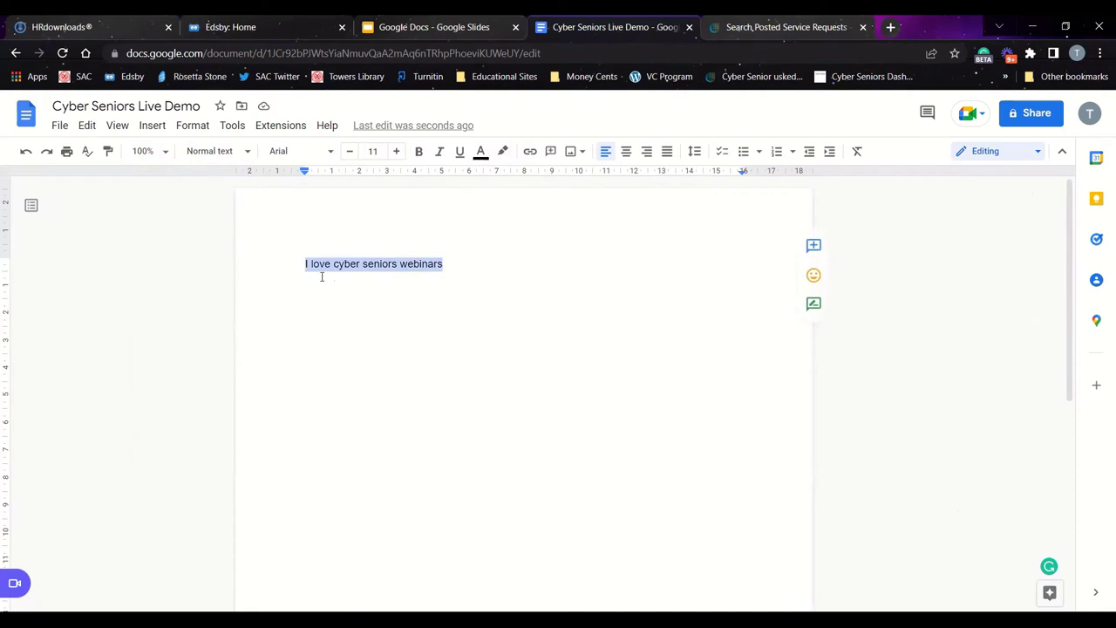
left_click(326, 155)
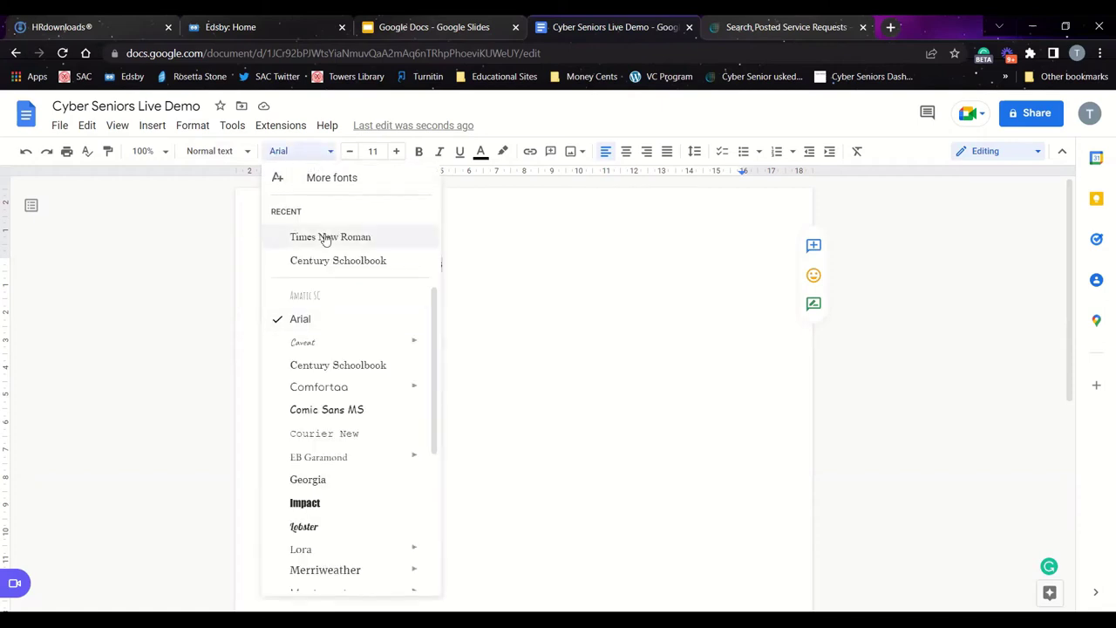
scroll(328, 452, "down", 5)
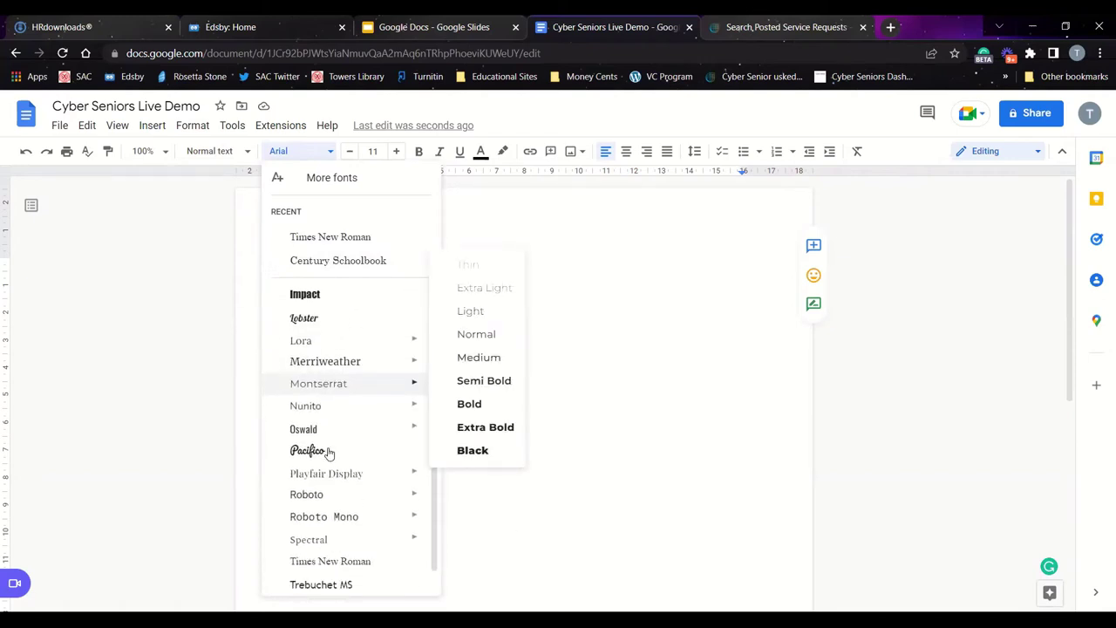
left_click(316, 329)
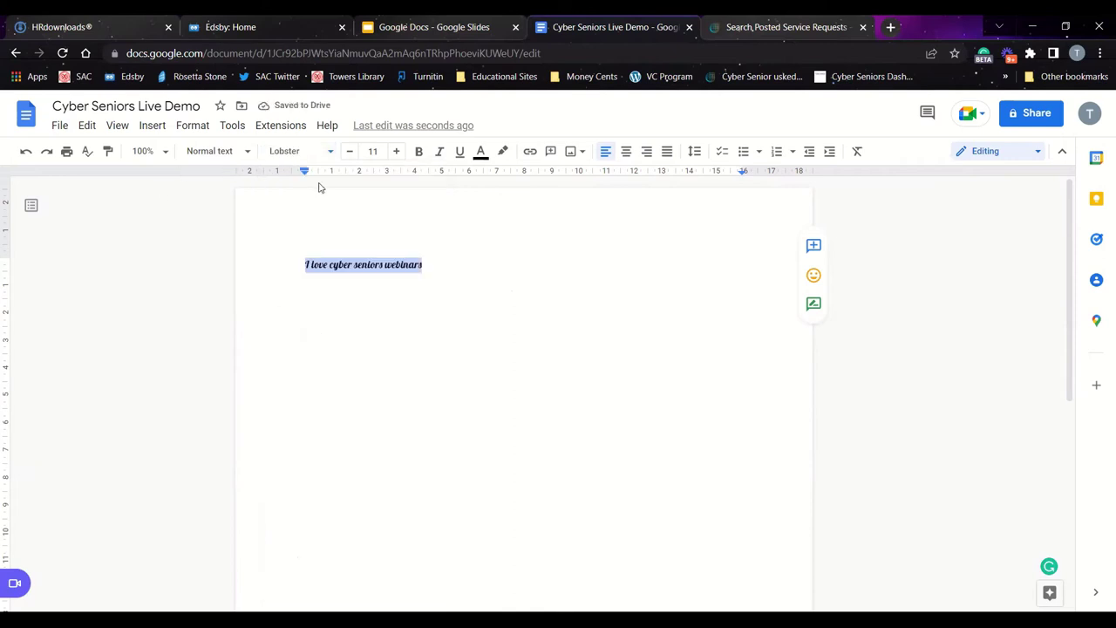
- Change the selected sentence's font to Times New Roman and from there to Oswald
left_click(330, 155)
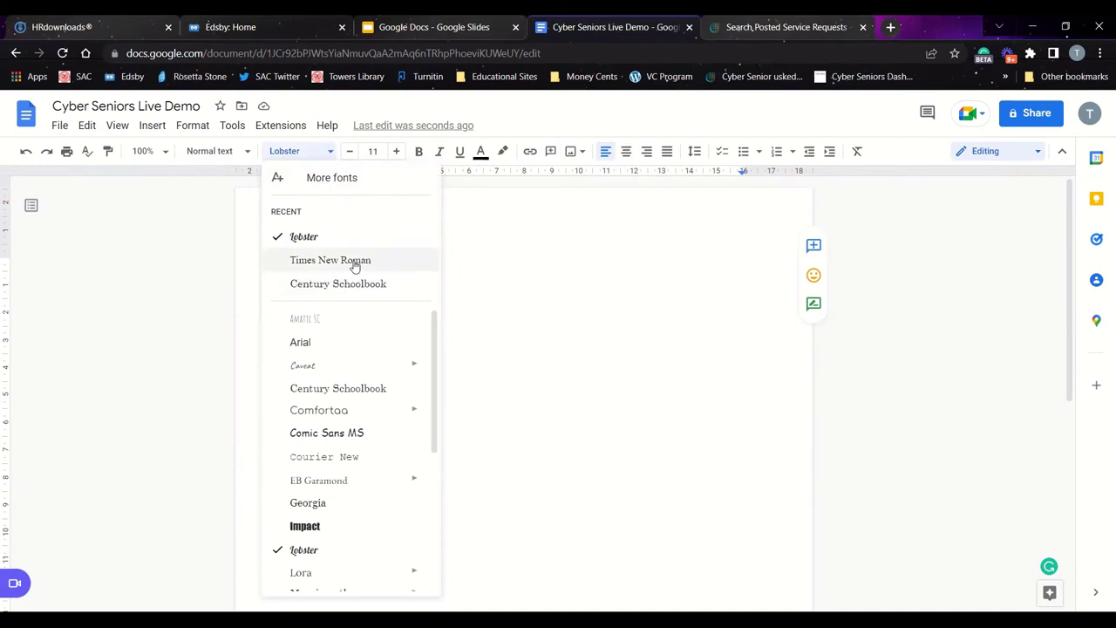
left_click(355, 266)
left_click(304, 152)
scroll(293, 393, "down", 5)
mouse_move(296, 397)
scroll(297, 399, "down", 1)
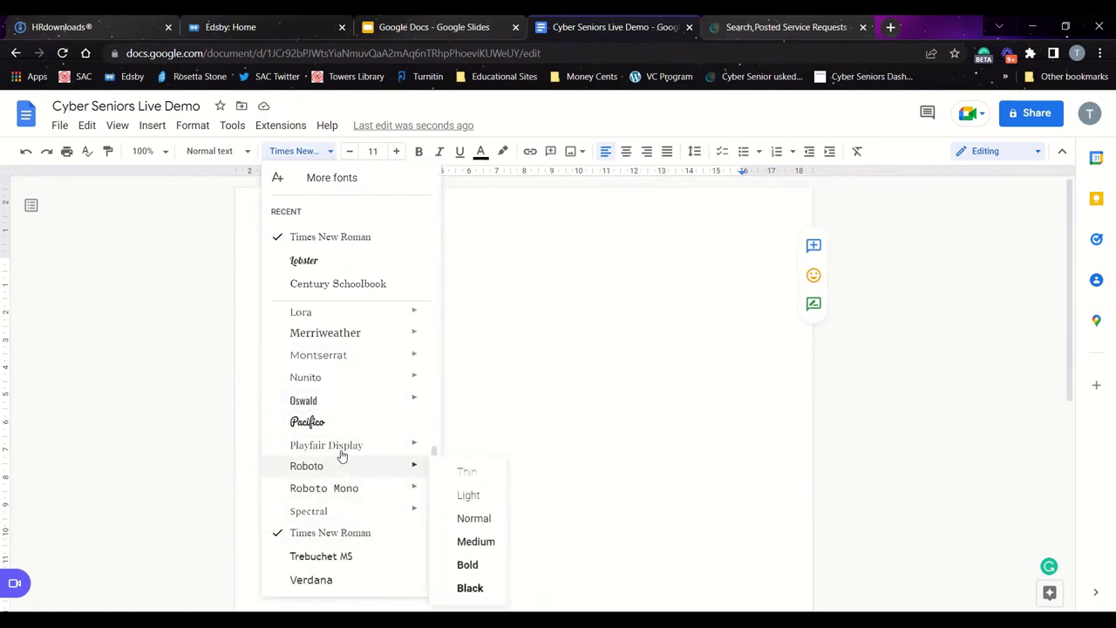
left_click(339, 408)
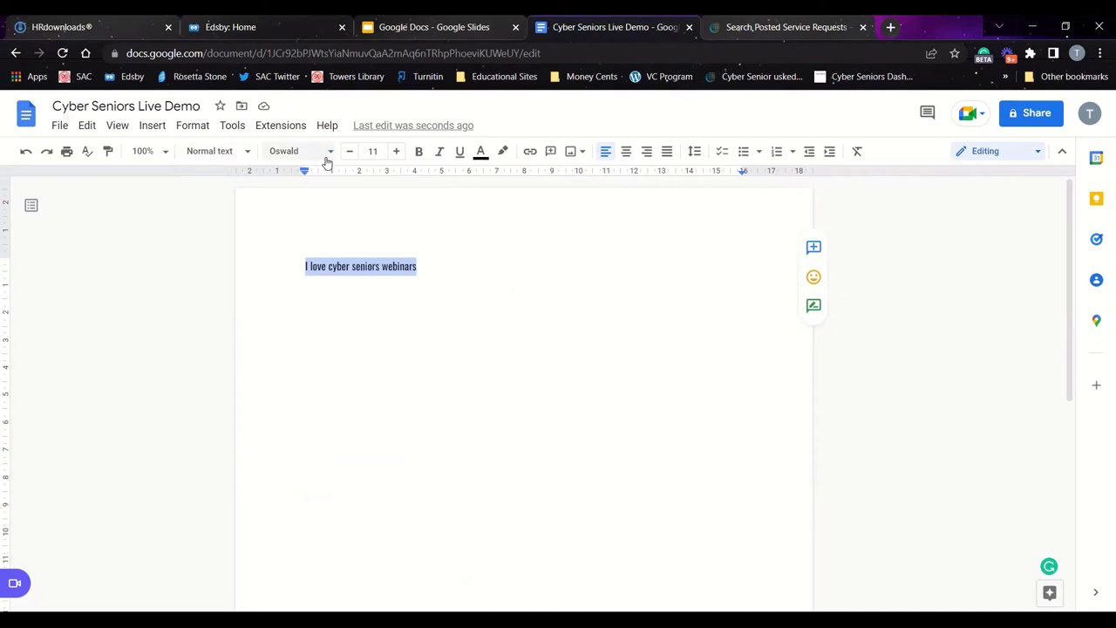
- Increase the selected sentence's font size one point at a time to 25
left_click(398, 155)
left_click(398, 155)
left_click(397, 155)
left_click(398, 156)
double_click(397, 154)
double_click(398, 155)
left_click(398, 154)
double_click(397, 154)
double_click(397, 155)
left_click(397, 154)
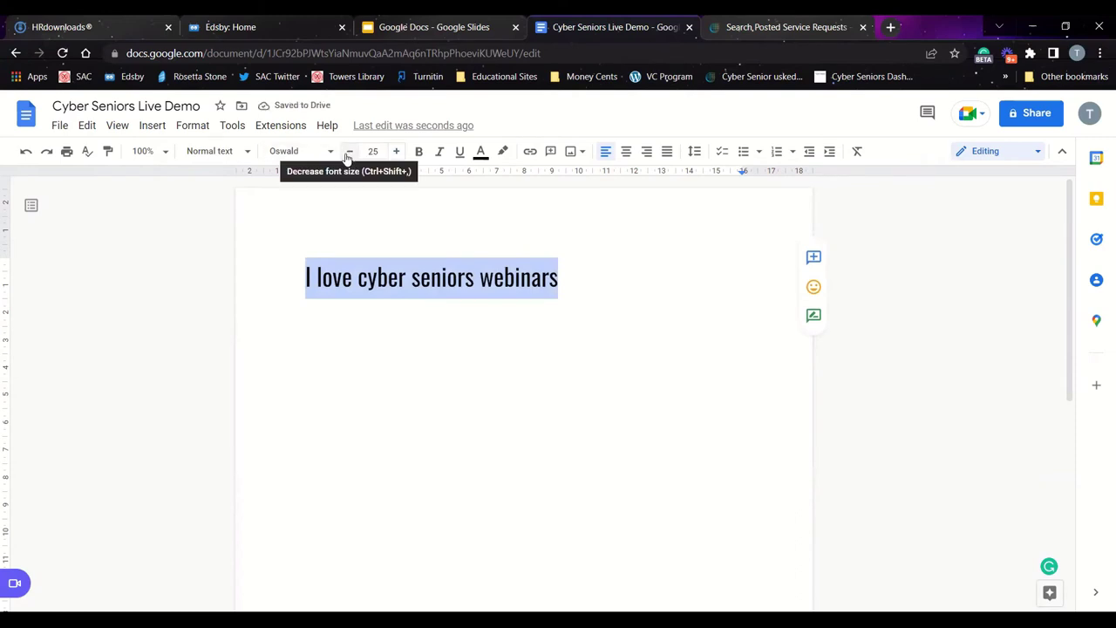
- Decrease the selected sentence's font size one point at a time to 20
left_click(347, 156)
left_click(347, 155)
left_click(347, 156)
left_click(348, 155)
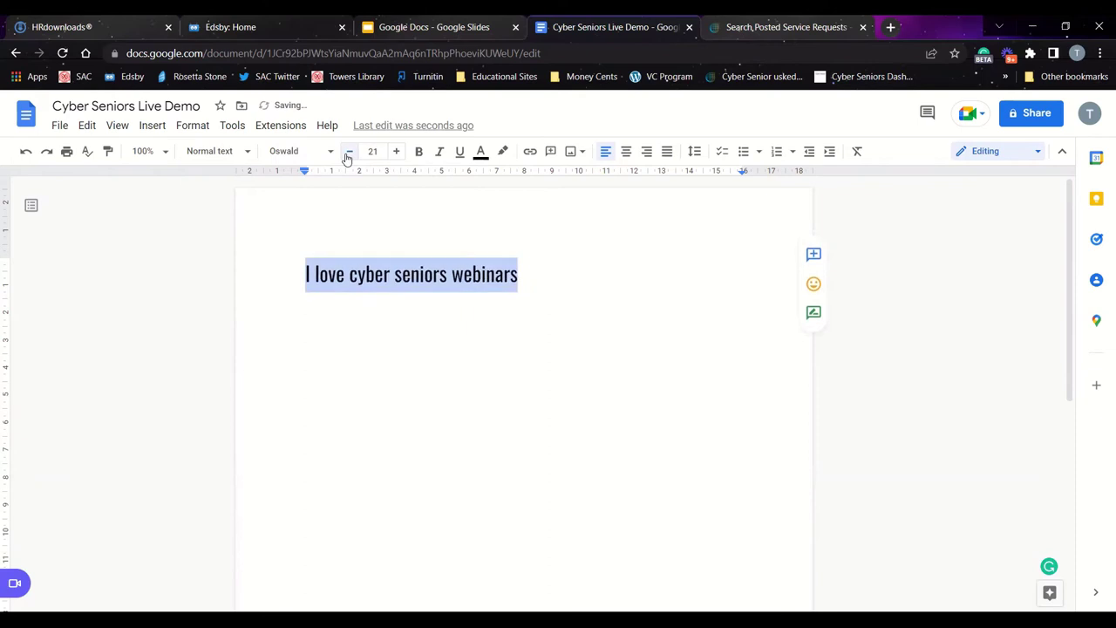
left_click(348, 155)
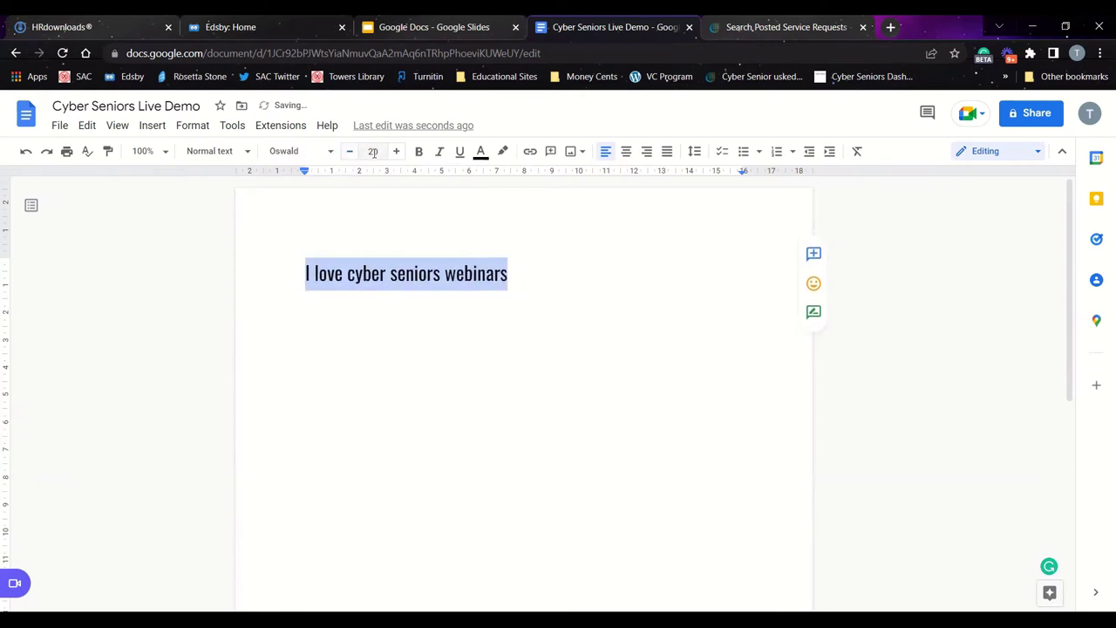
- Set the sentence's font size to the preset value 30 and deselect the text
left_click(374, 152)
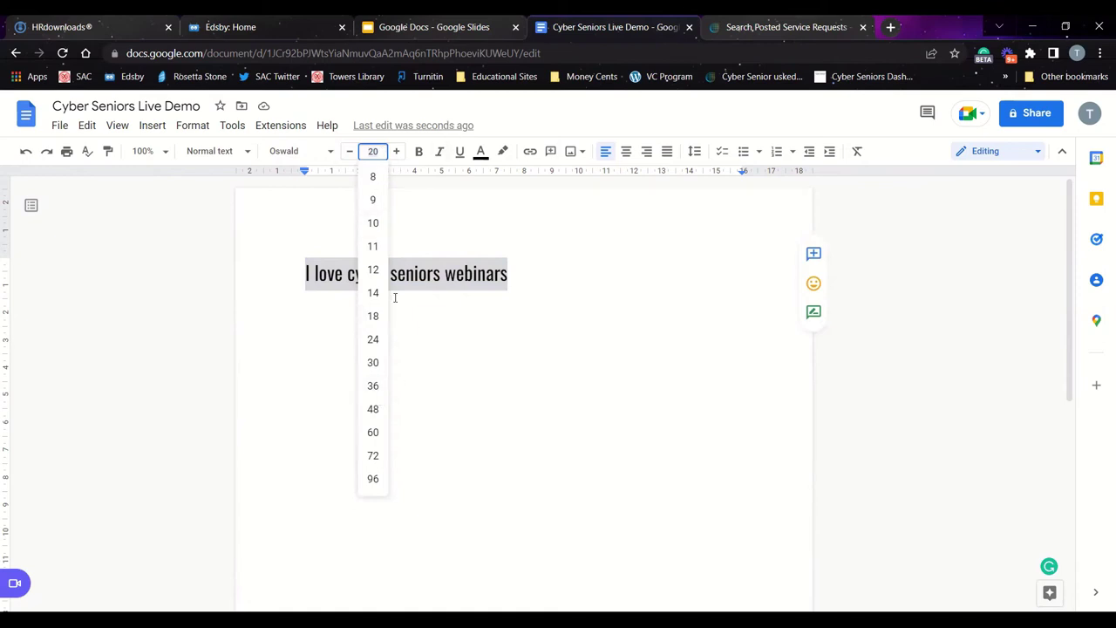
left_click(373, 362)
left_click(510, 370)
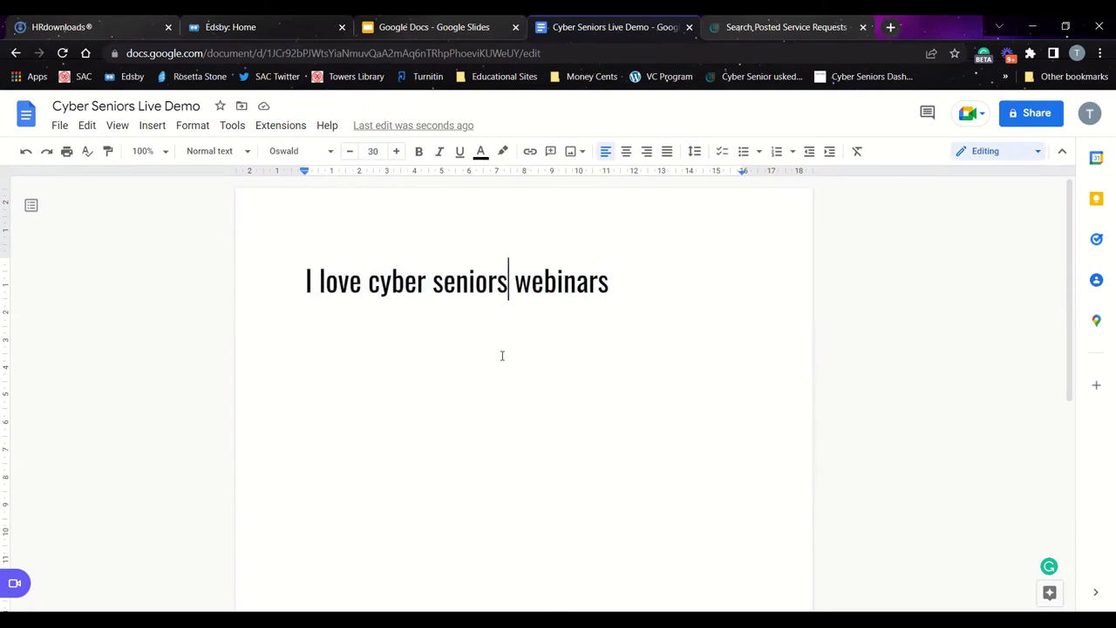
- Apply the Title paragraph style to the whole sentence and replace it with the Heading 1 style
triple_click(541, 292)
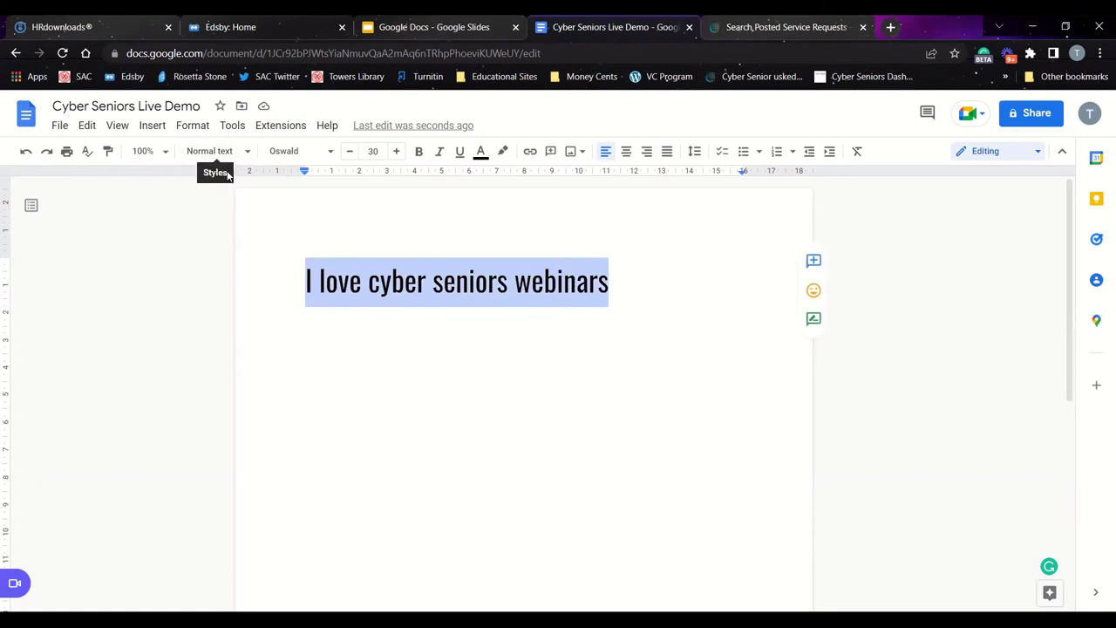
left_click(247, 154)
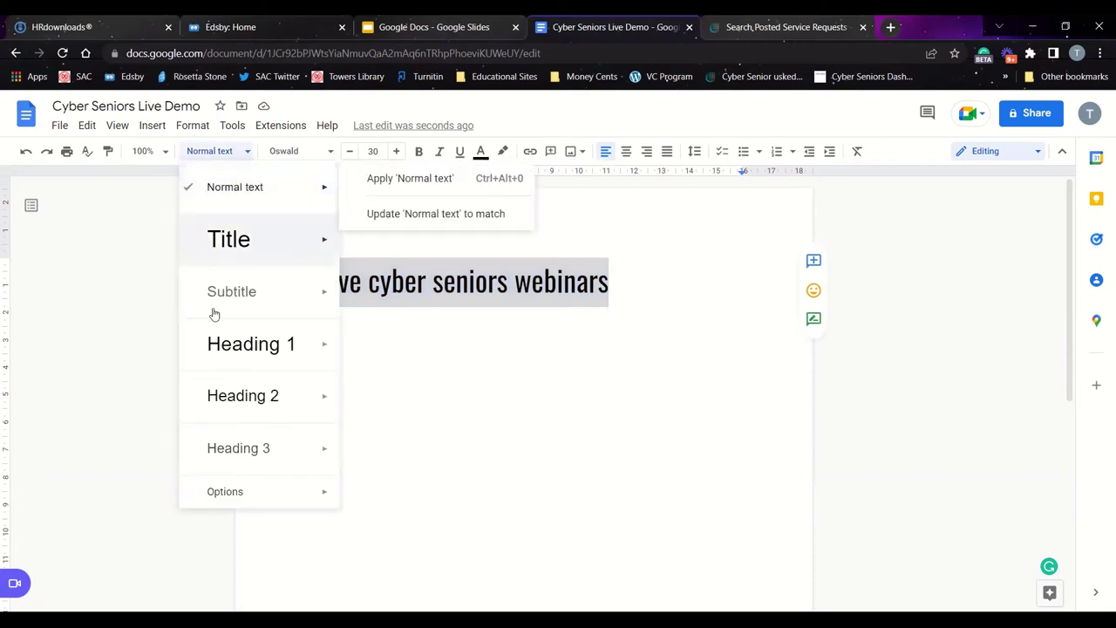
mouse_move(243, 262)
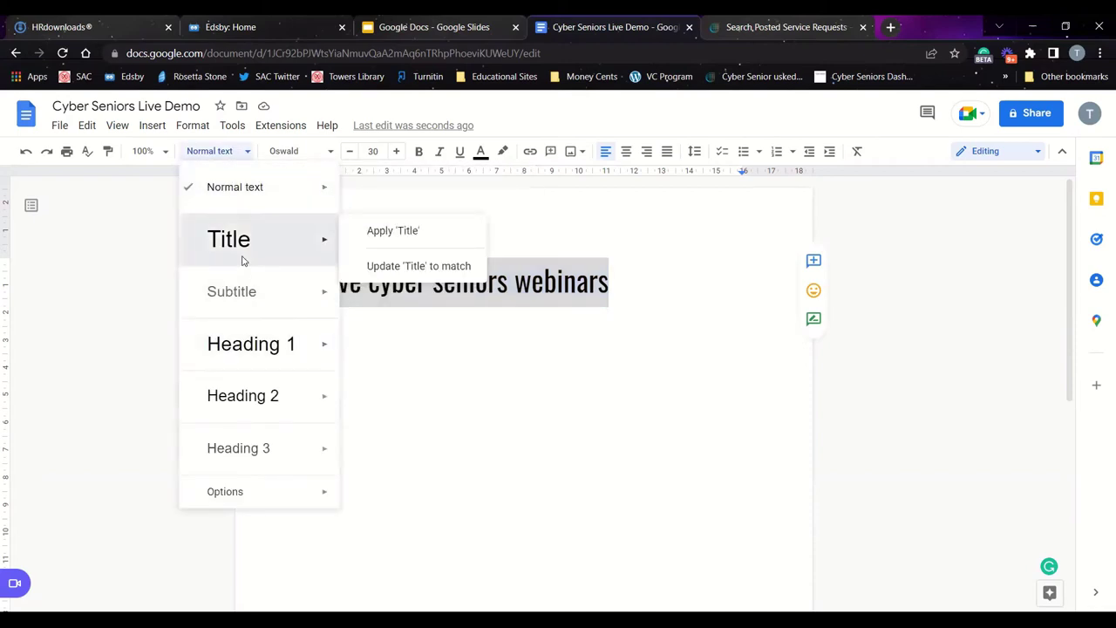
left_click(244, 262)
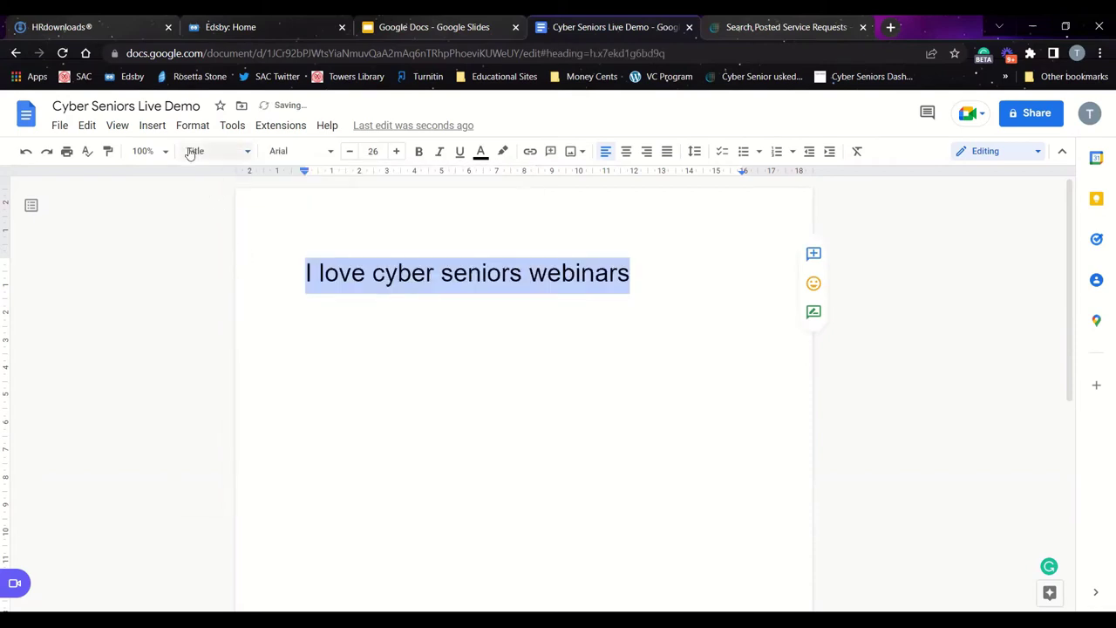
left_click(235, 154)
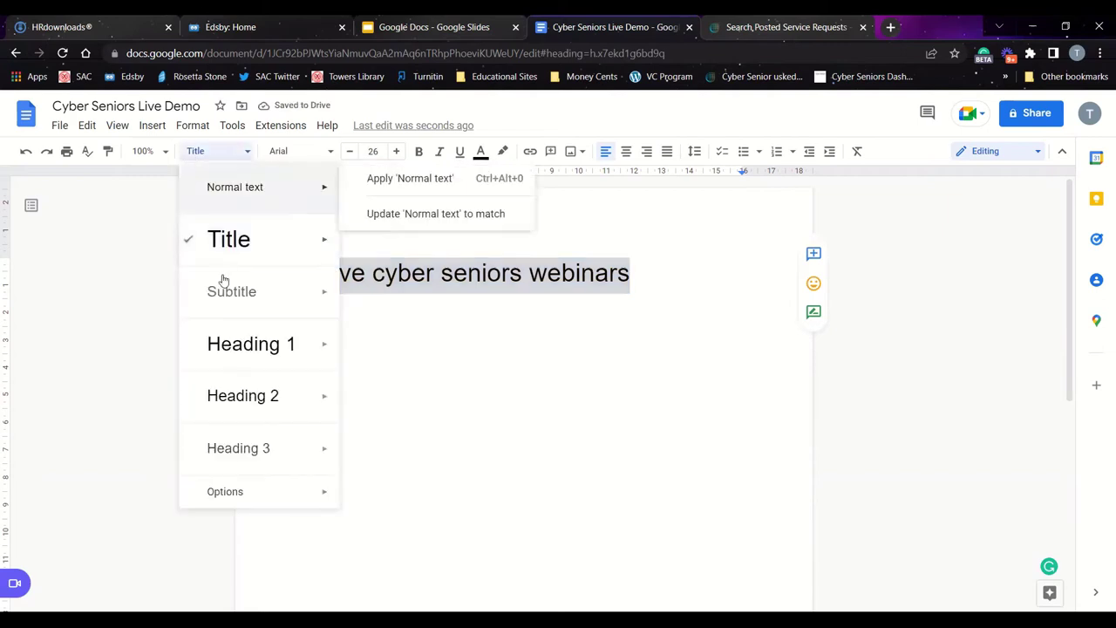
left_click(237, 336)
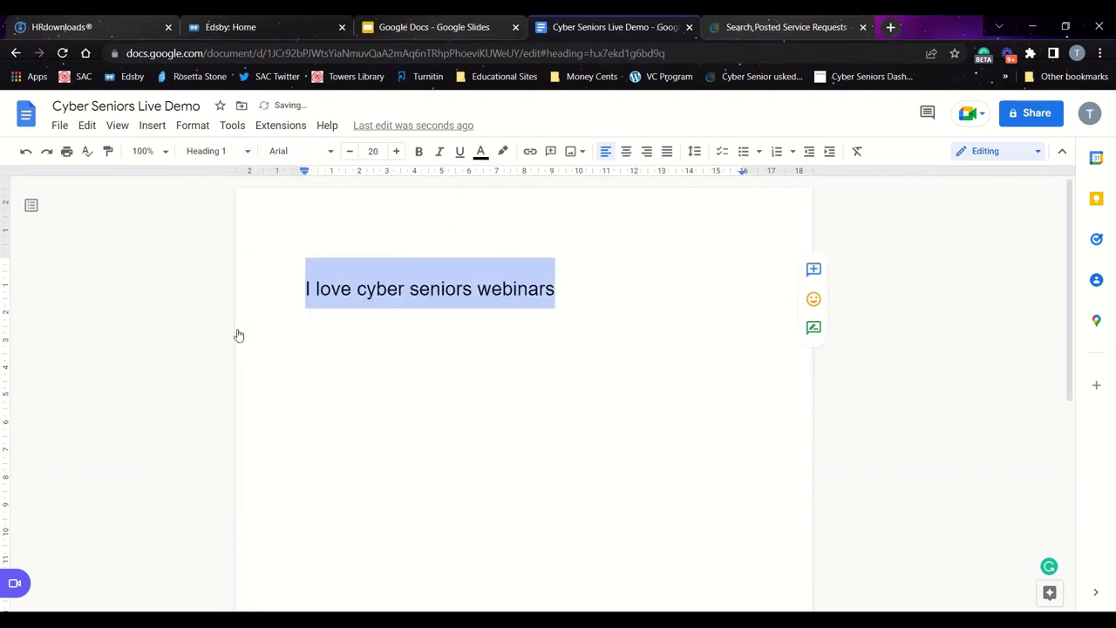
- Return the selected sentence to the Normal text style and set its font to Oswald
left_click(217, 151)
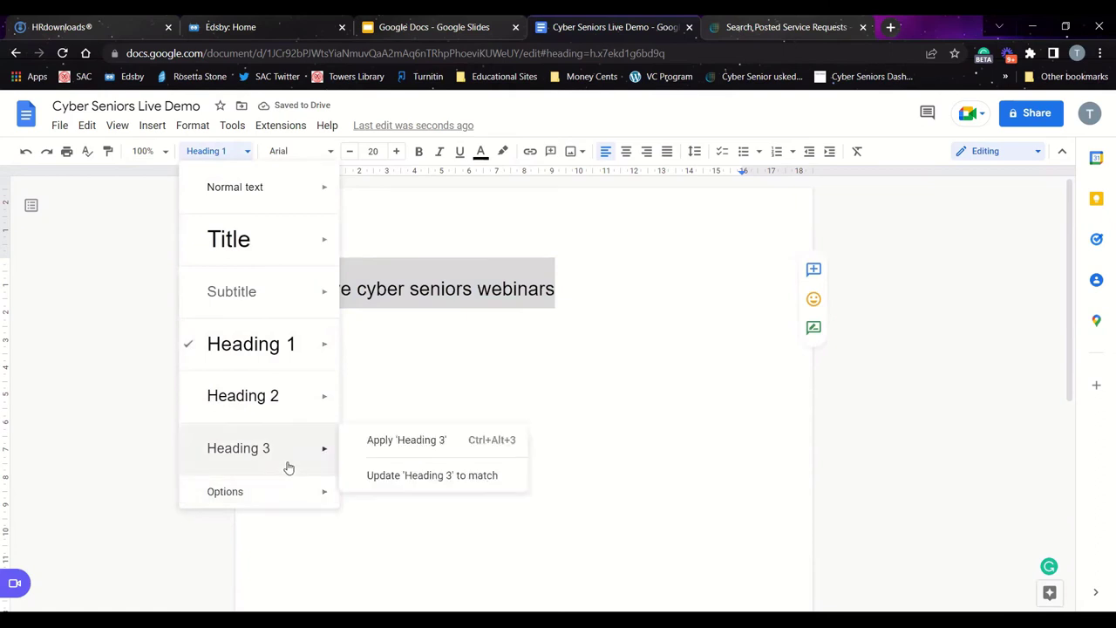
left_click(233, 188)
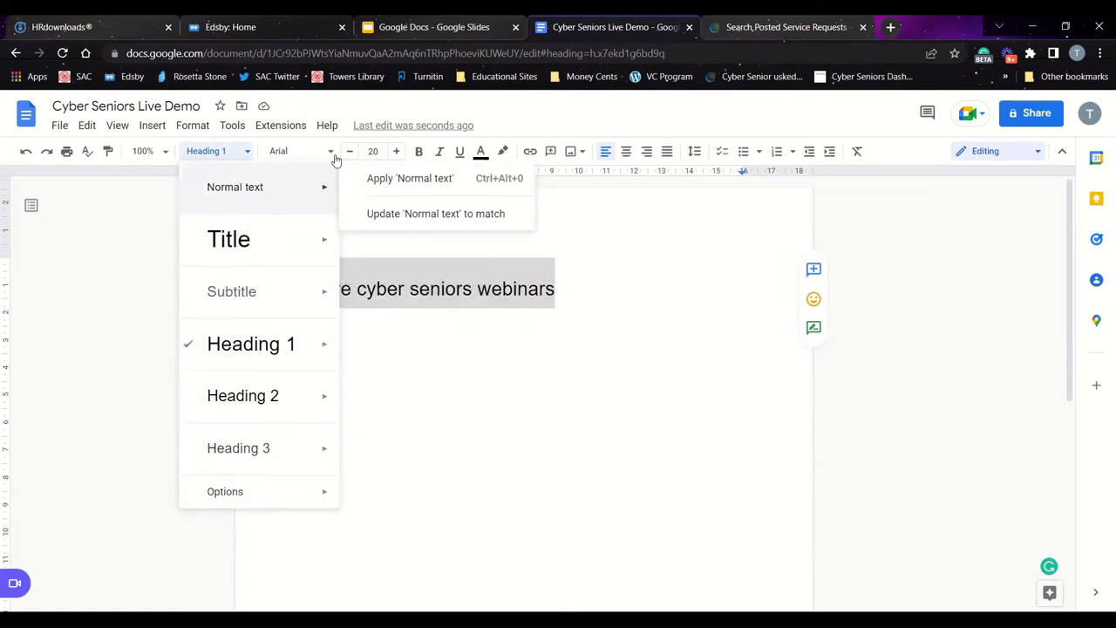
left_click(330, 152)
left_click(312, 239)
- Increase the selected sentence's font size one point at a time to 33 and deselect the text
left_click(396, 151)
left_click(396, 152)
left_click(396, 152)
left_click(396, 152)
left_click(396, 152)
left_click(396, 152)
left_click(396, 151)
left_click(396, 152)
left_click(396, 152)
left_click(396, 152)
left_click(396, 152)
left_click(395, 151)
left_click(396, 151)
left_click(395, 152)
left_click(396, 152)
left_click(396, 152)
left_click(396, 152)
left_click(396, 152)
left_click(396, 152)
left_click(396, 151)
left_click(396, 152)
left_click(396, 152)
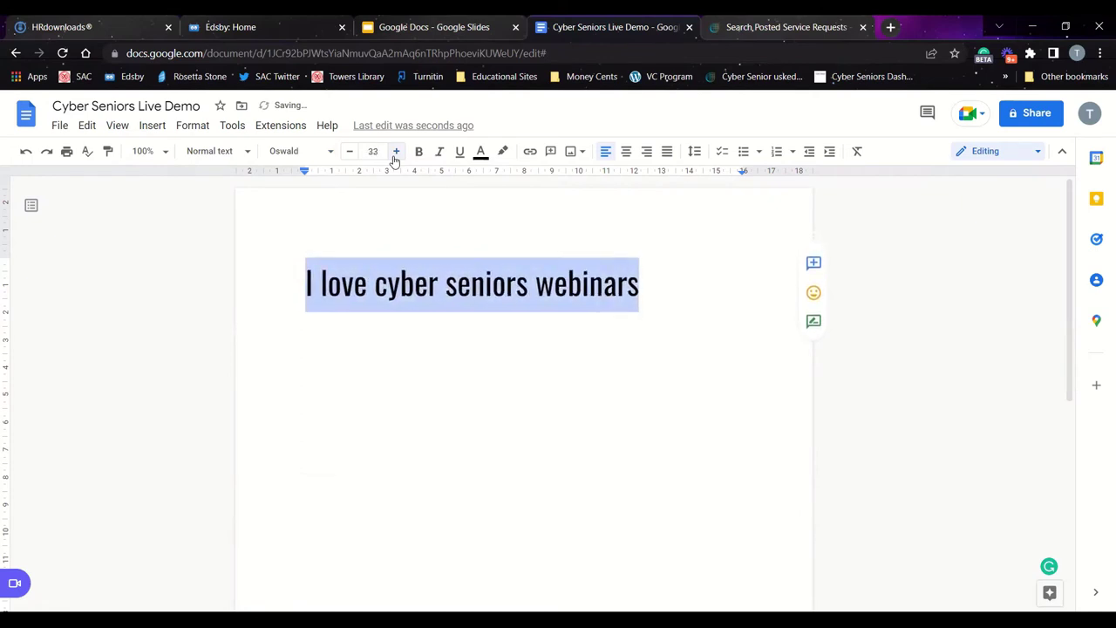
left_click(325, 416)
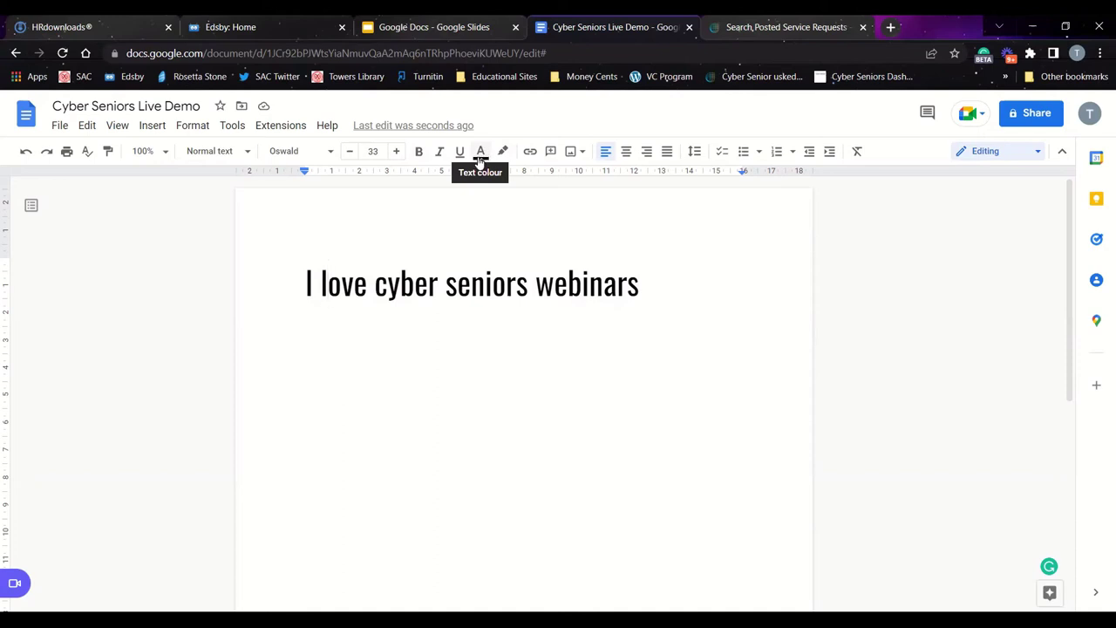
- Change the whole sentence's text colour to blue and deselect it
left_click_drag(688, 280, 308, 280)
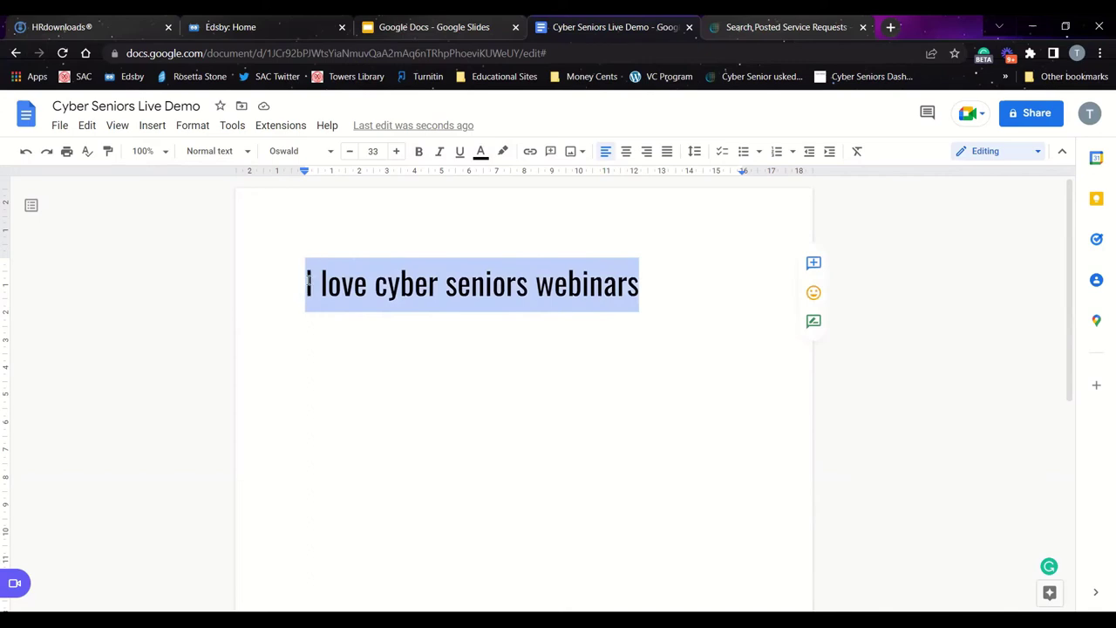
left_click(481, 155)
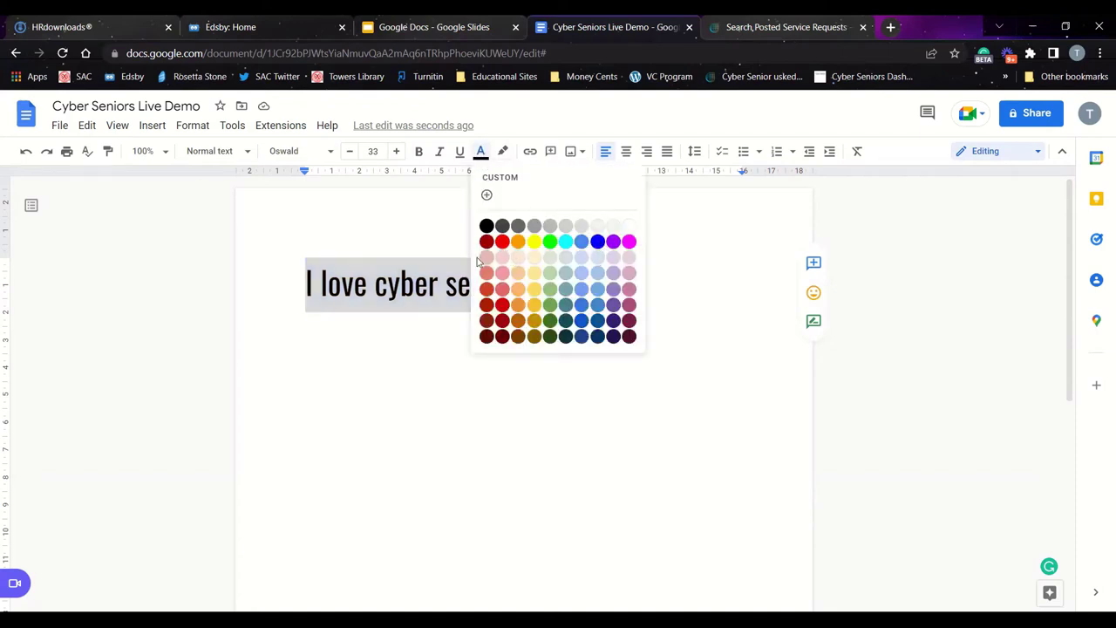
left_click(597, 242)
left_click(545, 337)
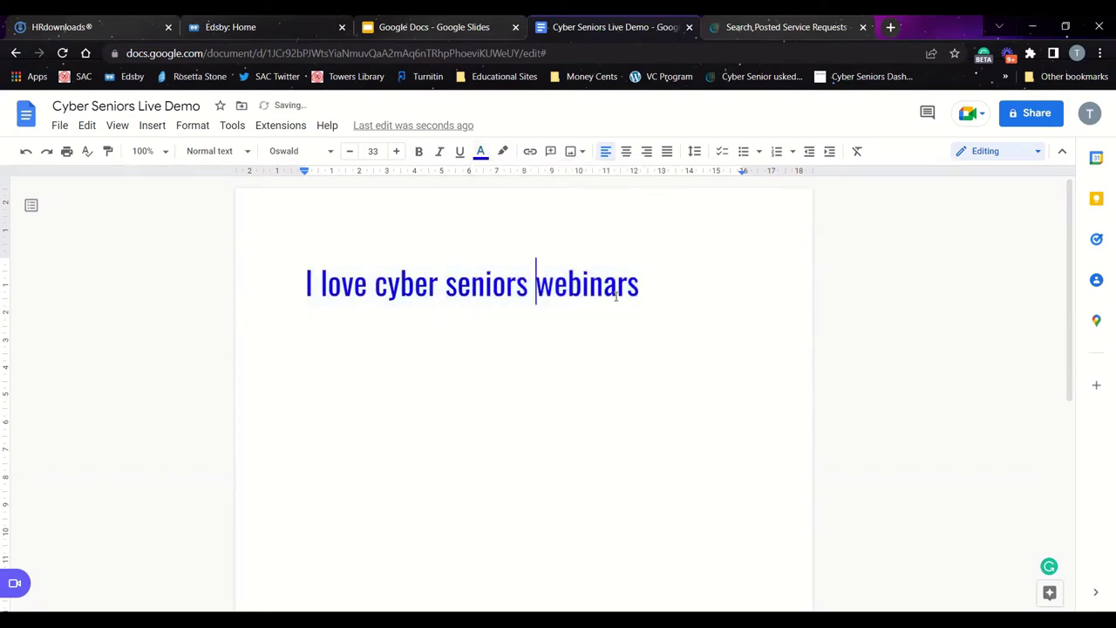
- Set the whole sentence's text colour back to black and deselect it
left_click_drag(644, 288, 419, 209)
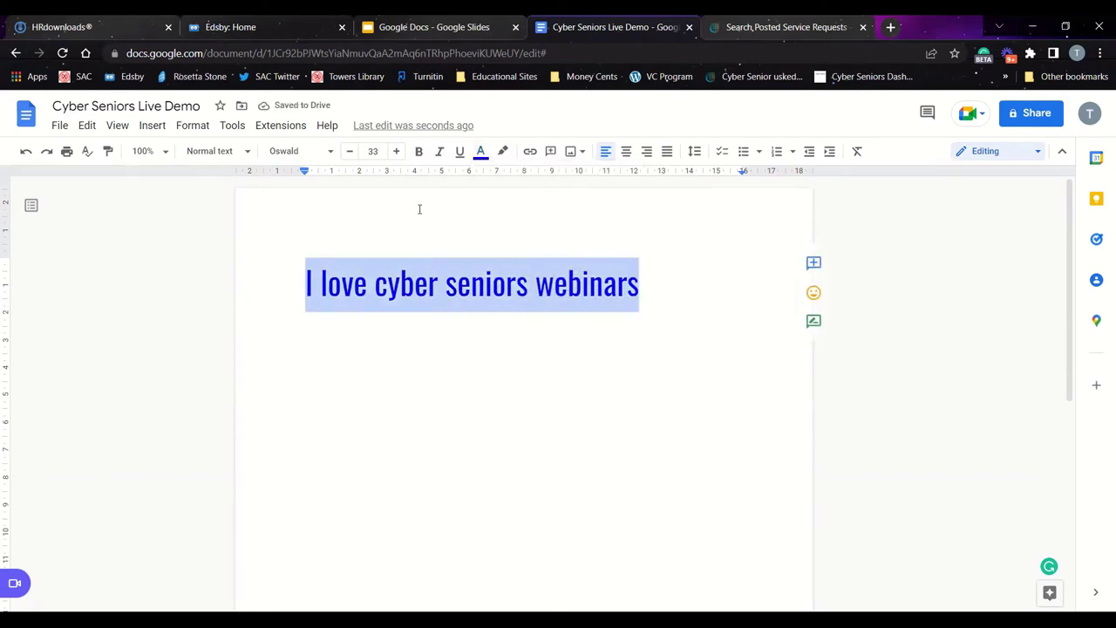
left_click(478, 154)
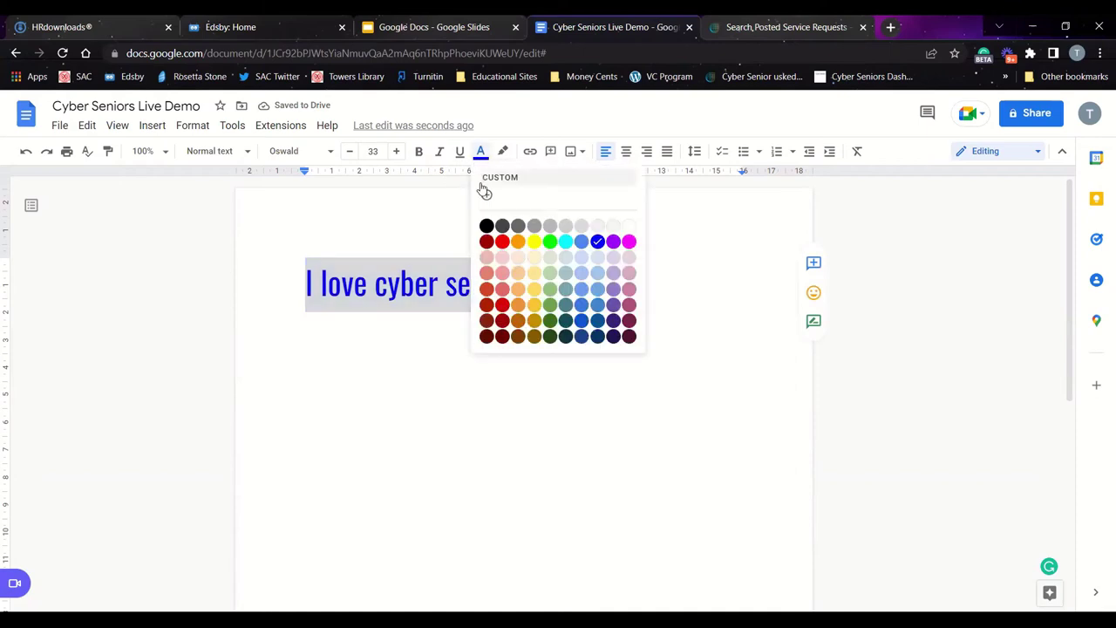
left_click(487, 227)
left_click(439, 386)
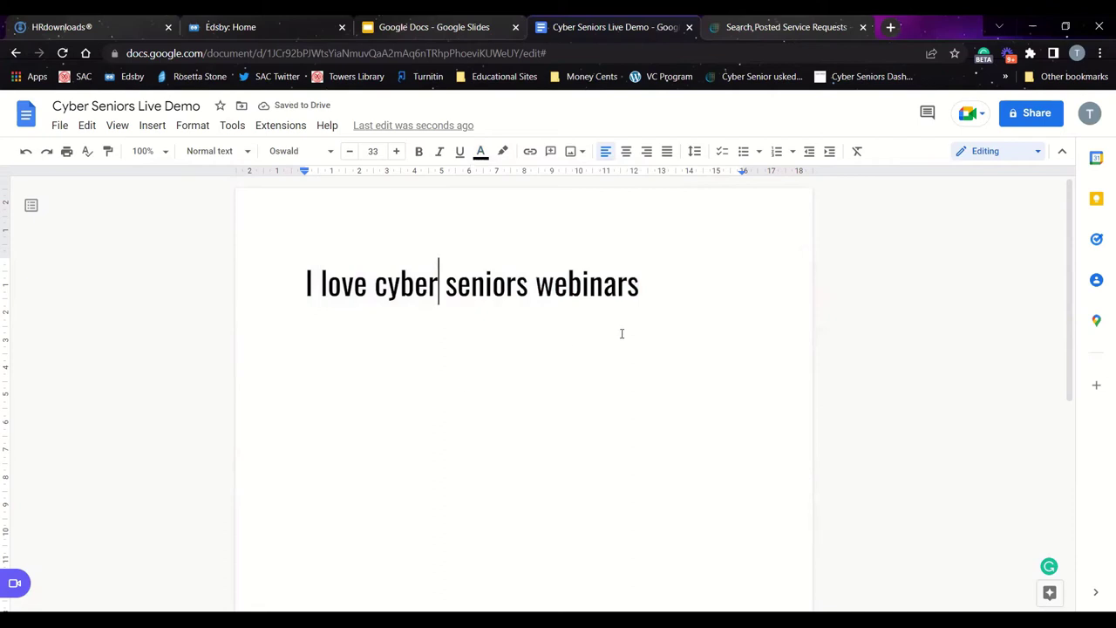
- Highlight the whole sentence in yellow and deselect it
left_click_drag(659, 287, 307, 277)
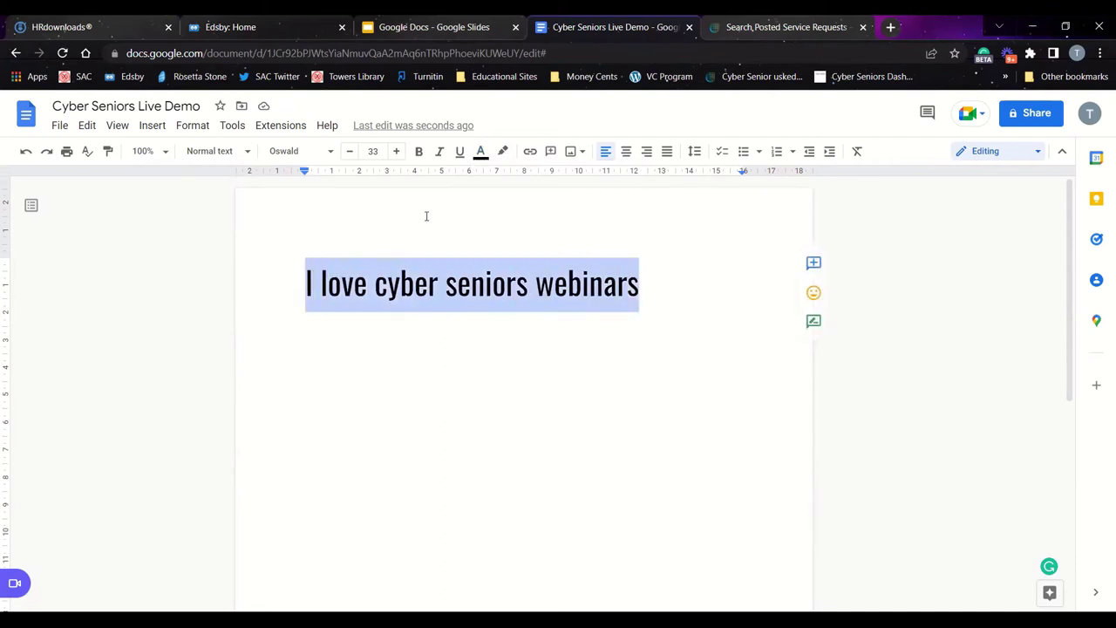
left_click(504, 154)
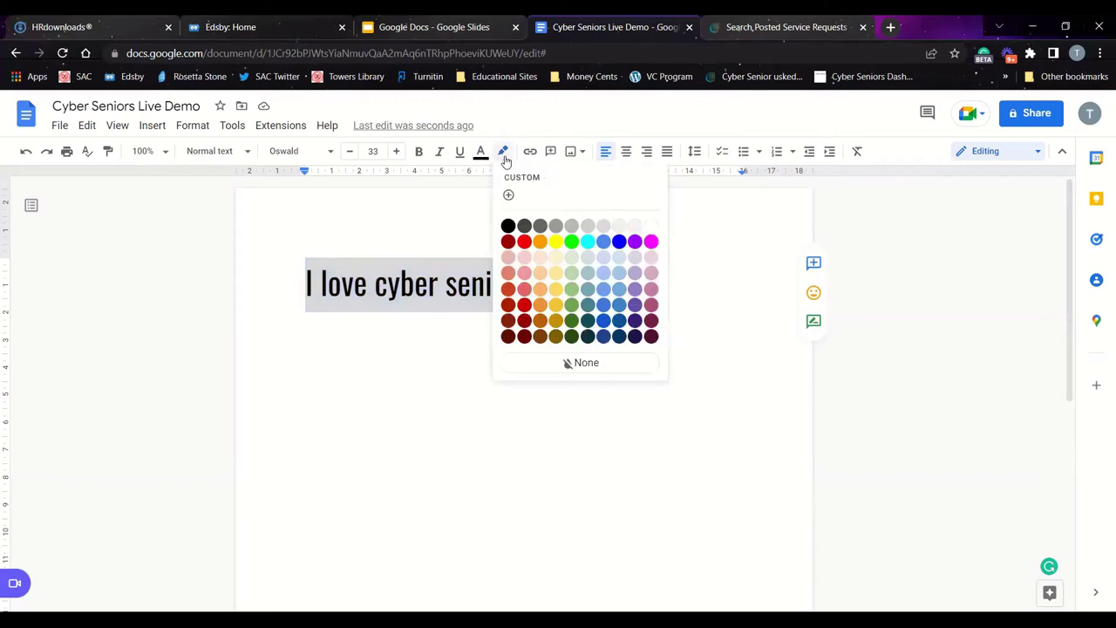
left_click(555, 245)
left_click(502, 366)
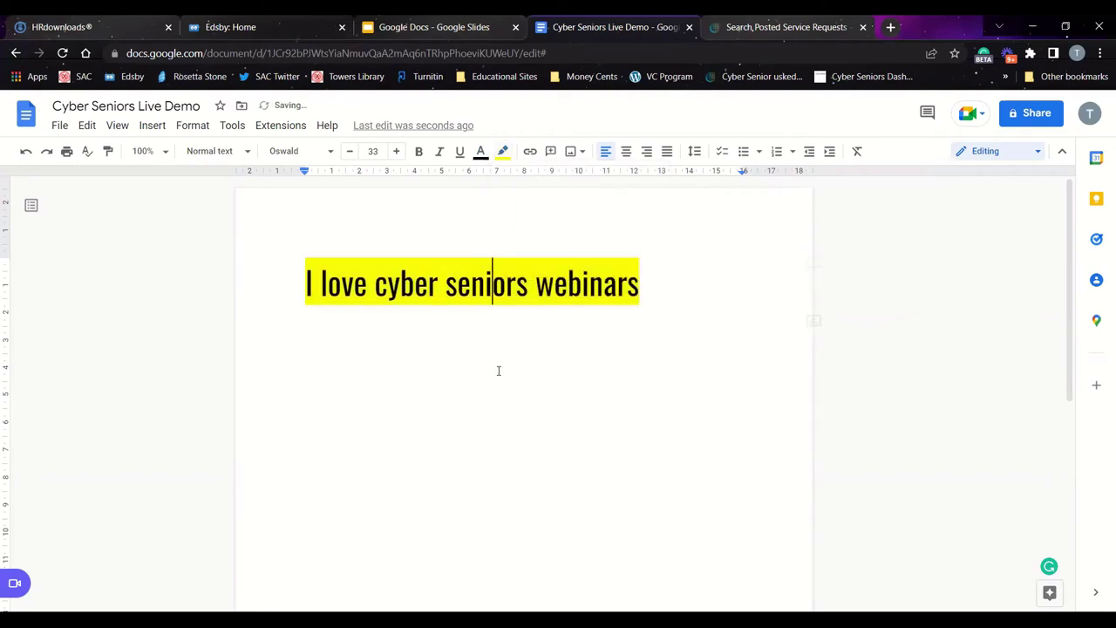
- Change the sentence's highlight colour to magenta and remove the highlight by setting it to None
left_click_drag(649, 292, 259, 297)
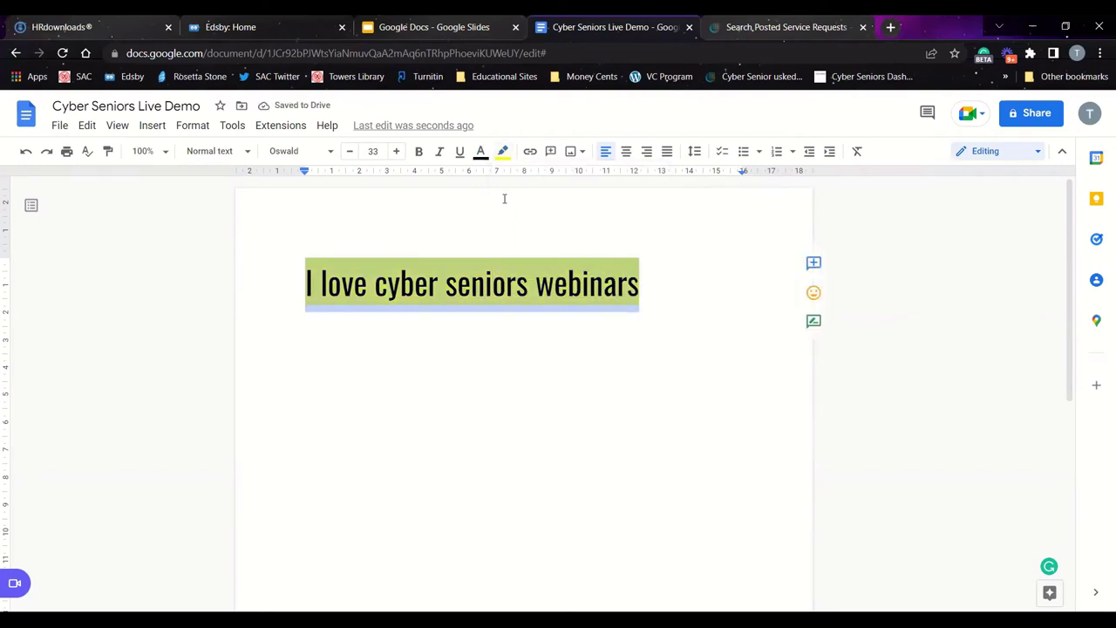
left_click(502, 154)
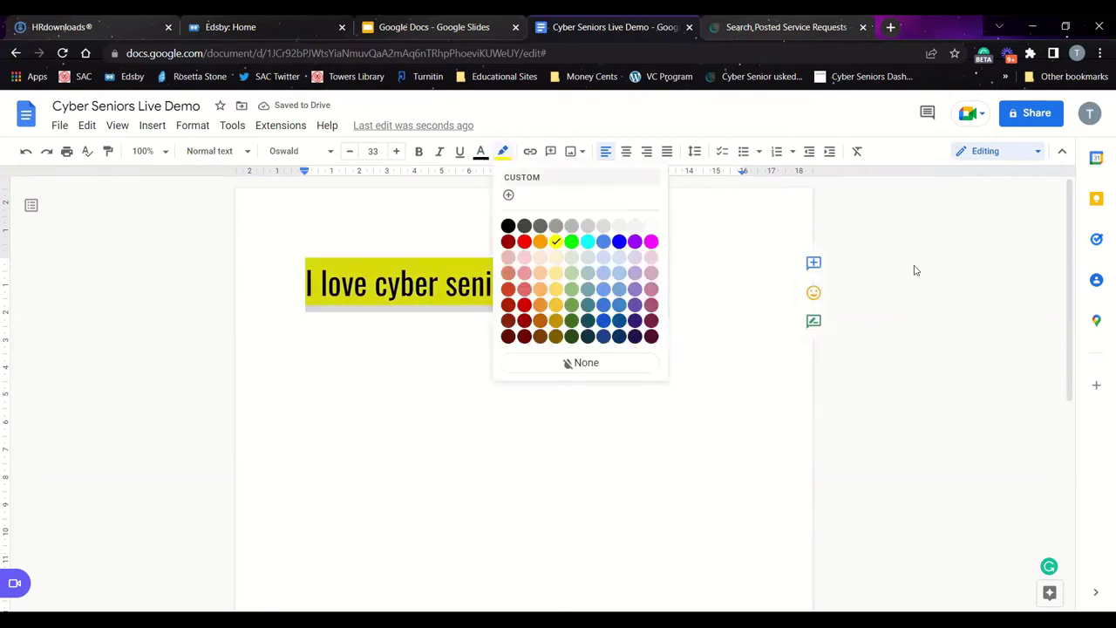
left_click(654, 247)
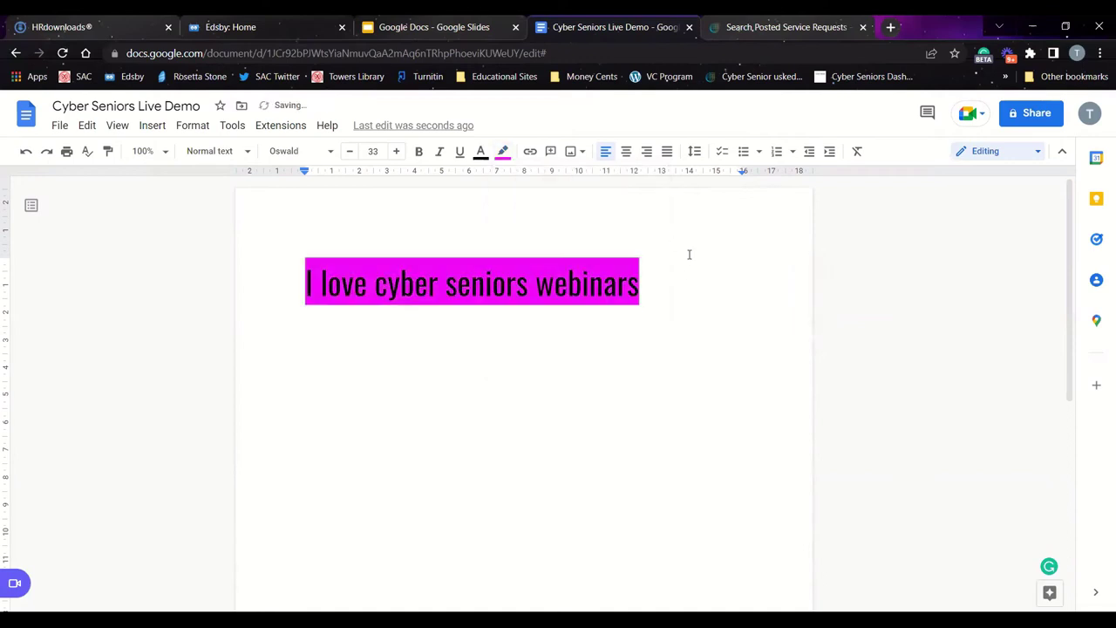
left_click(504, 153)
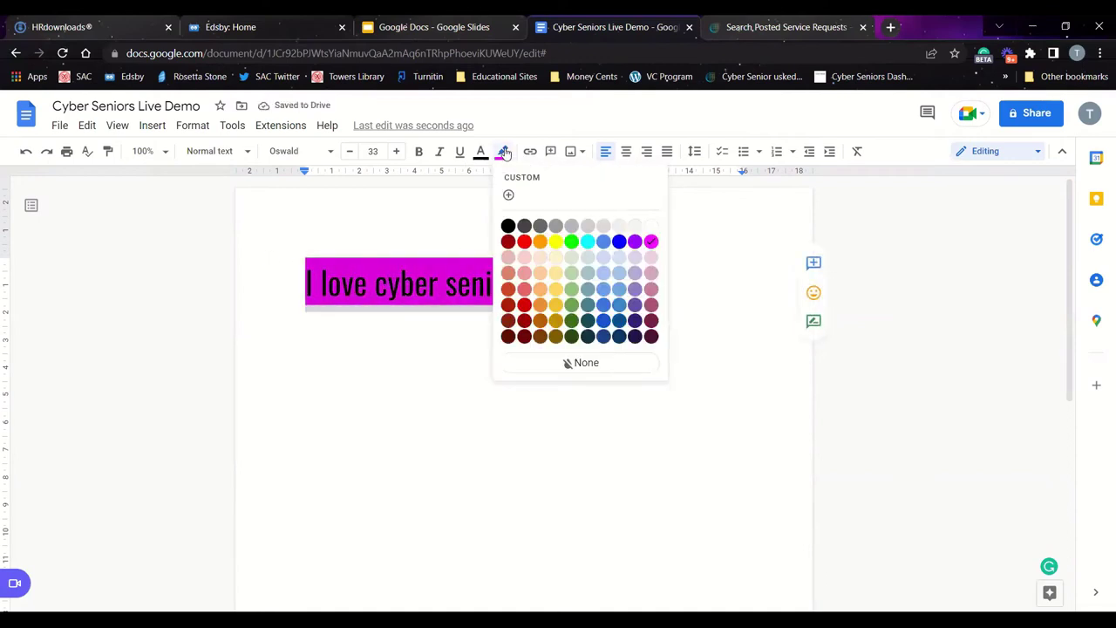
left_click(581, 363)
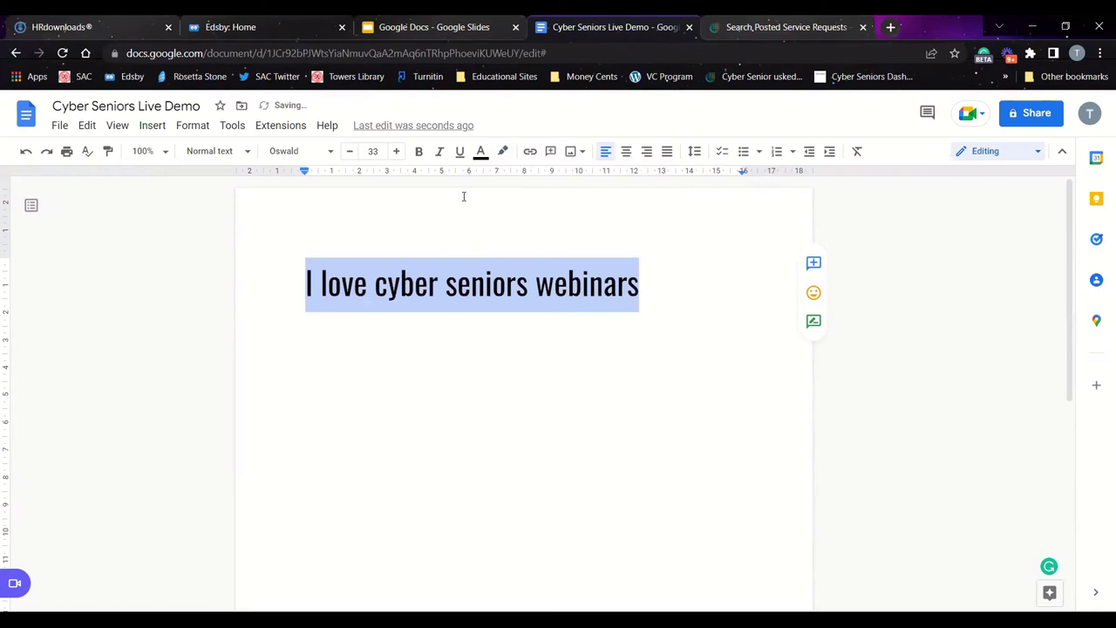
- Turn bold, italic and underline formatting on and off in turn for the selected sentence
left_click(419, 152)
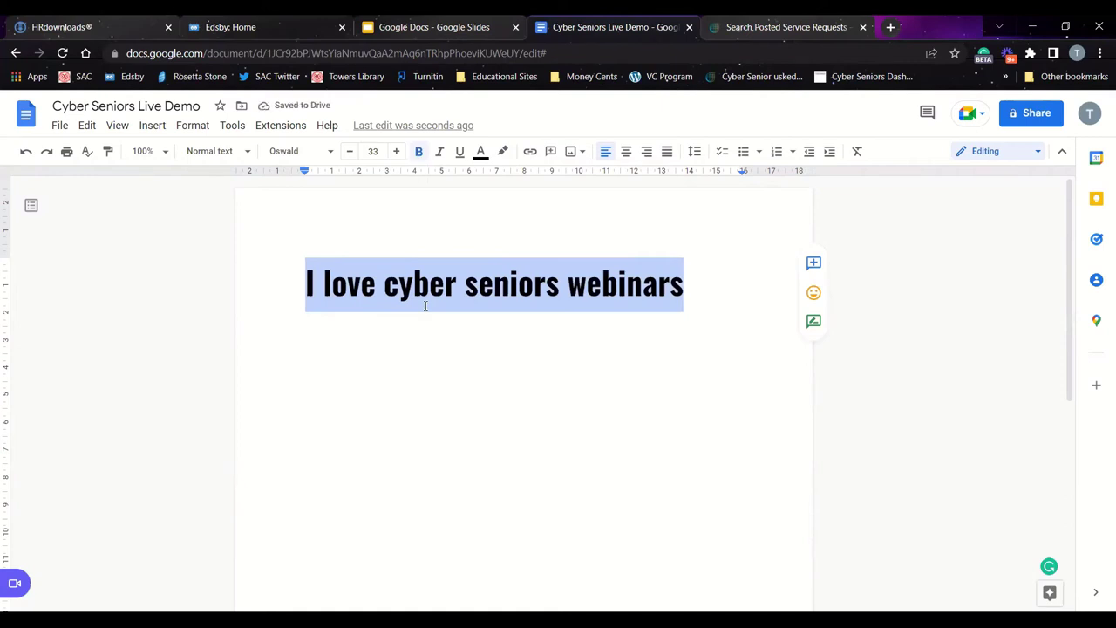
key("ctrl+b")
key("ctrl+i")
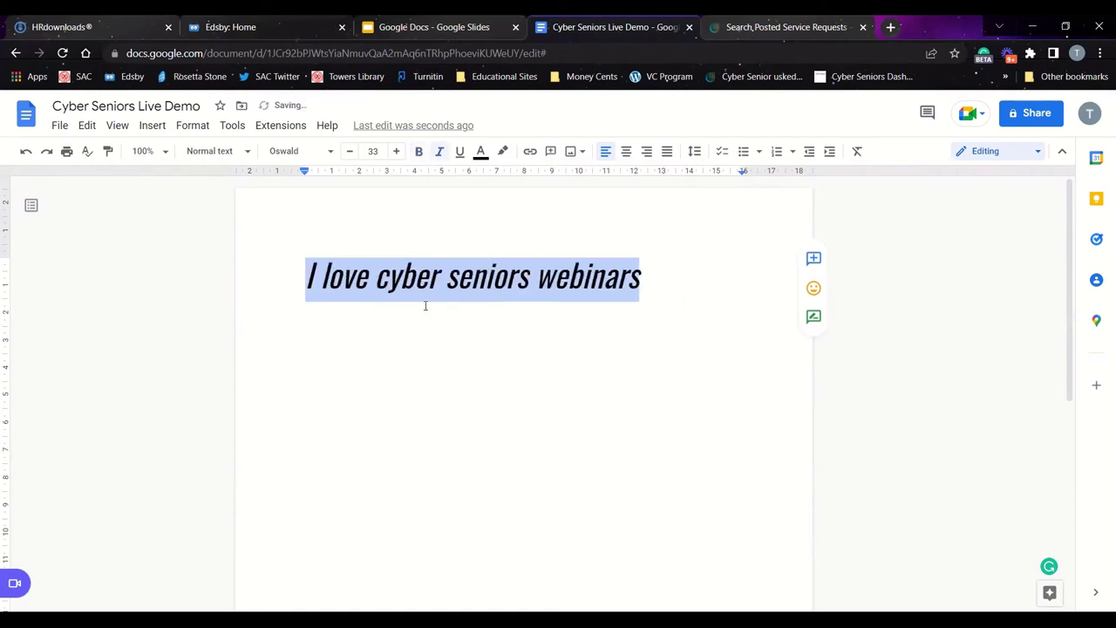
key("ctrl+i")
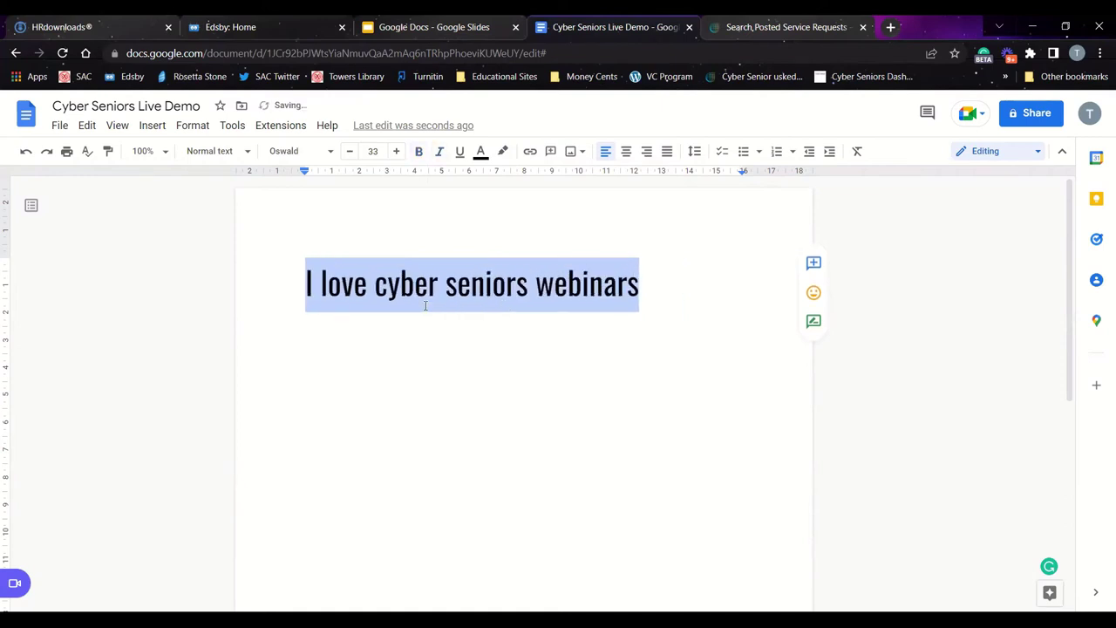
key("ctrl+u")
key("ctrl+u")
- Apply bold to the selected sentence once more, remove it and try italics instead
left_click(419, 153)
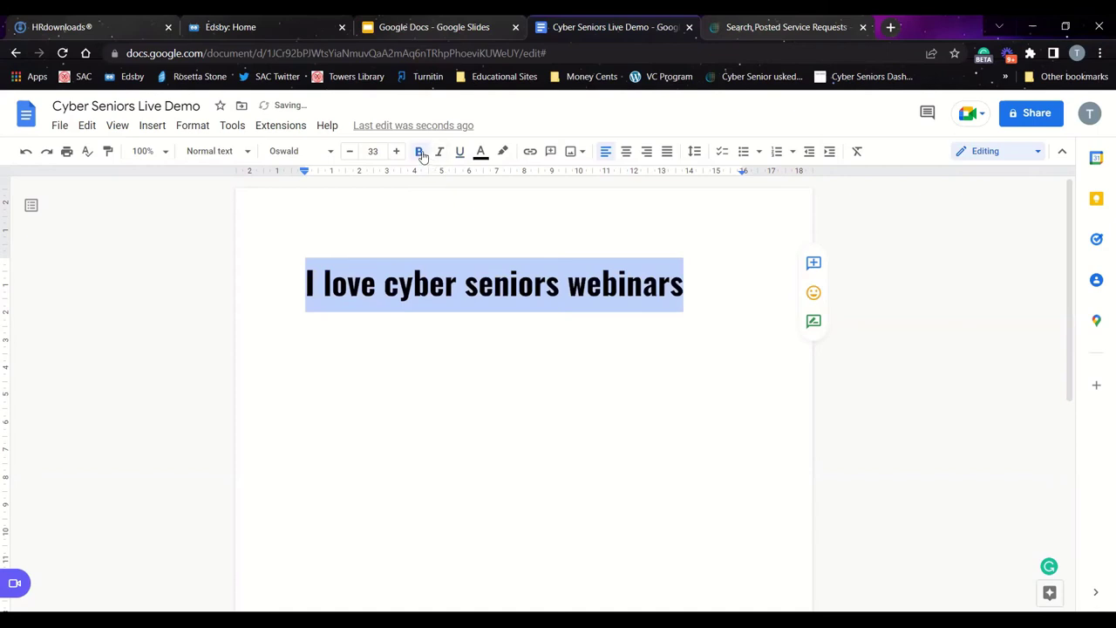
left_click(419, 152)
left_click(439, 151)
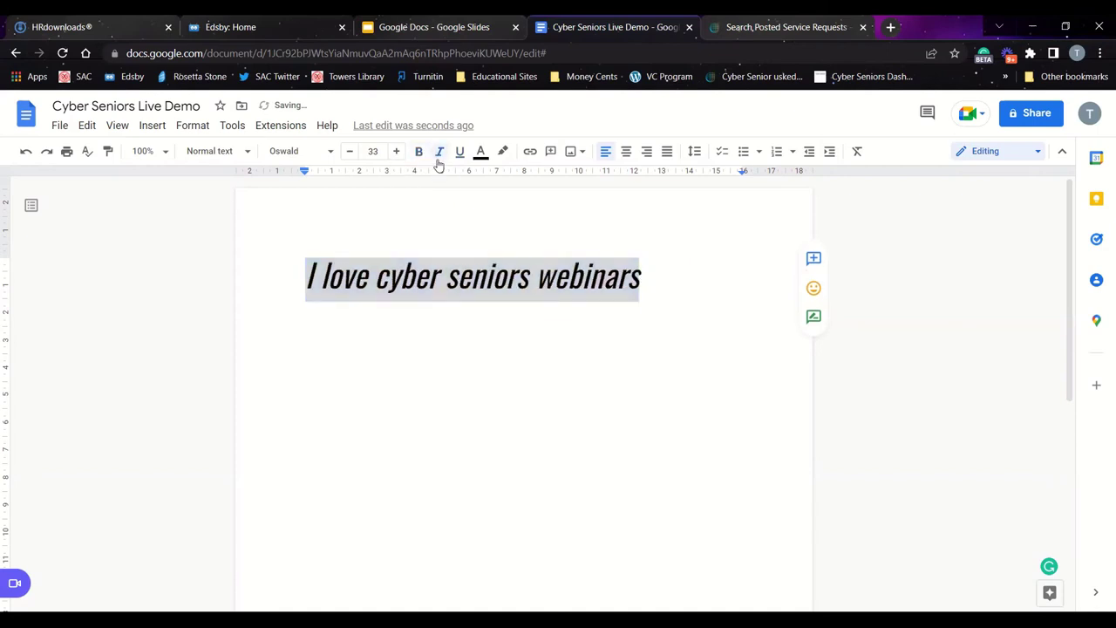
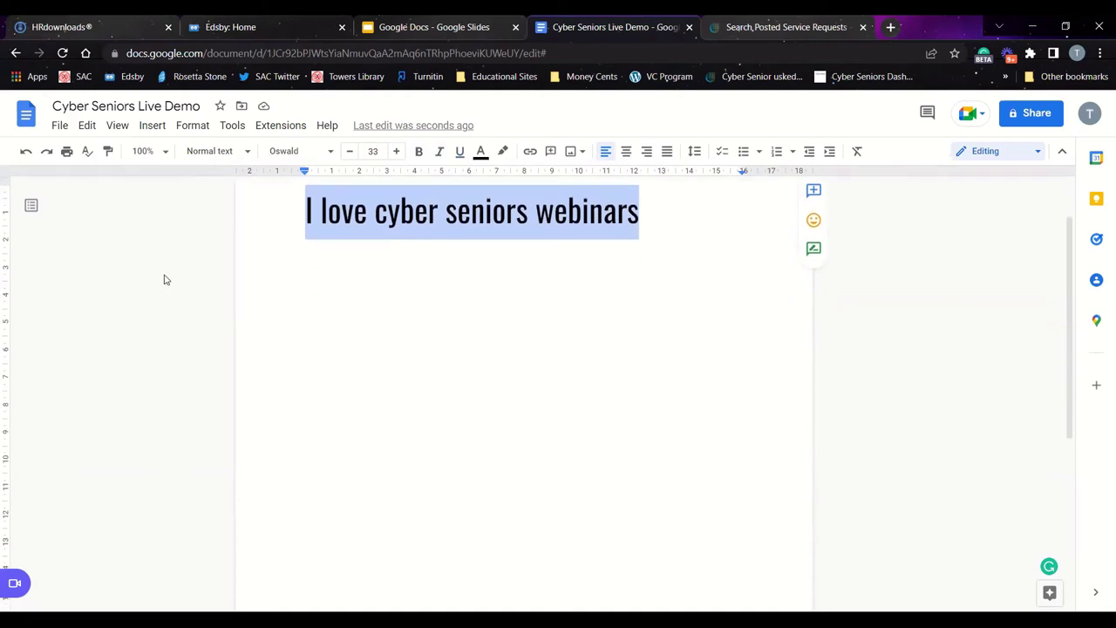
- Shift the sentence's first-line indent about 0.5 cm outside the left margin and widen the page's left margin by about 2 cm
scroll(294, 288, "up", 2)
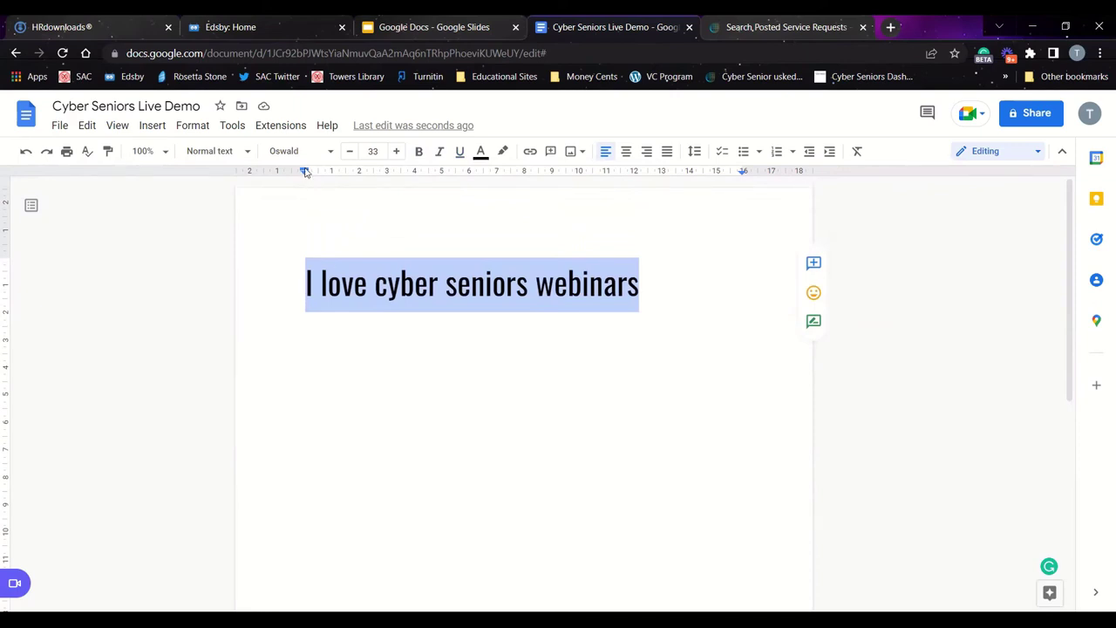
left_click_drag(305, 171, 292, 172)
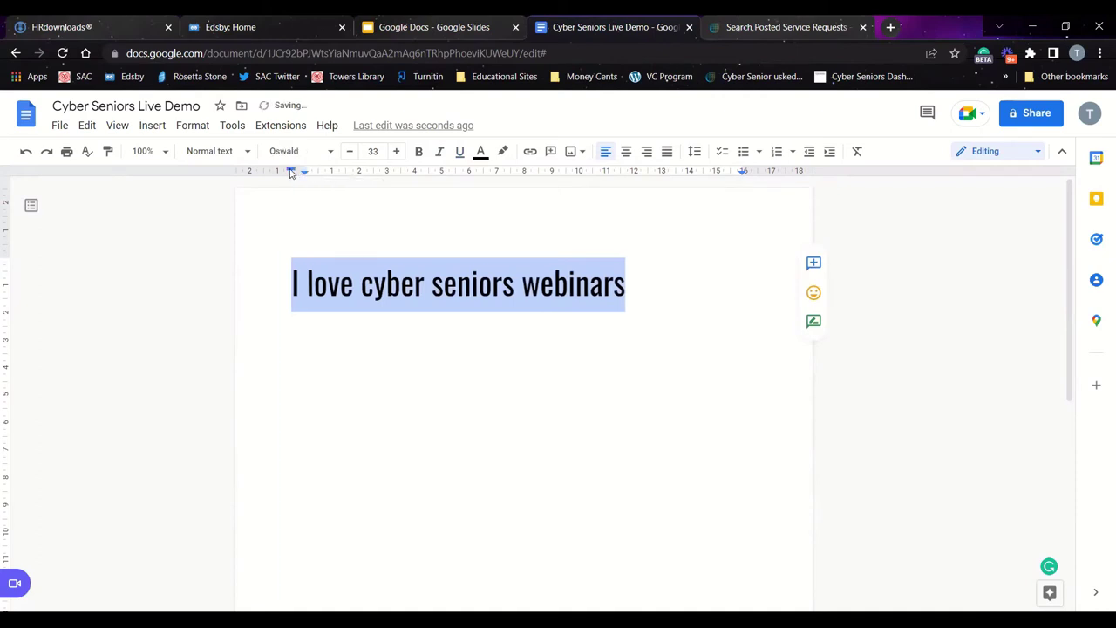
mouse_move(291, 172)
left_mouse_down()
mouse_move(262, 171)
mouse_move(358, 174)
mouse_move(326, 175)
mouse_move(344, 176)
left_mouse_up()
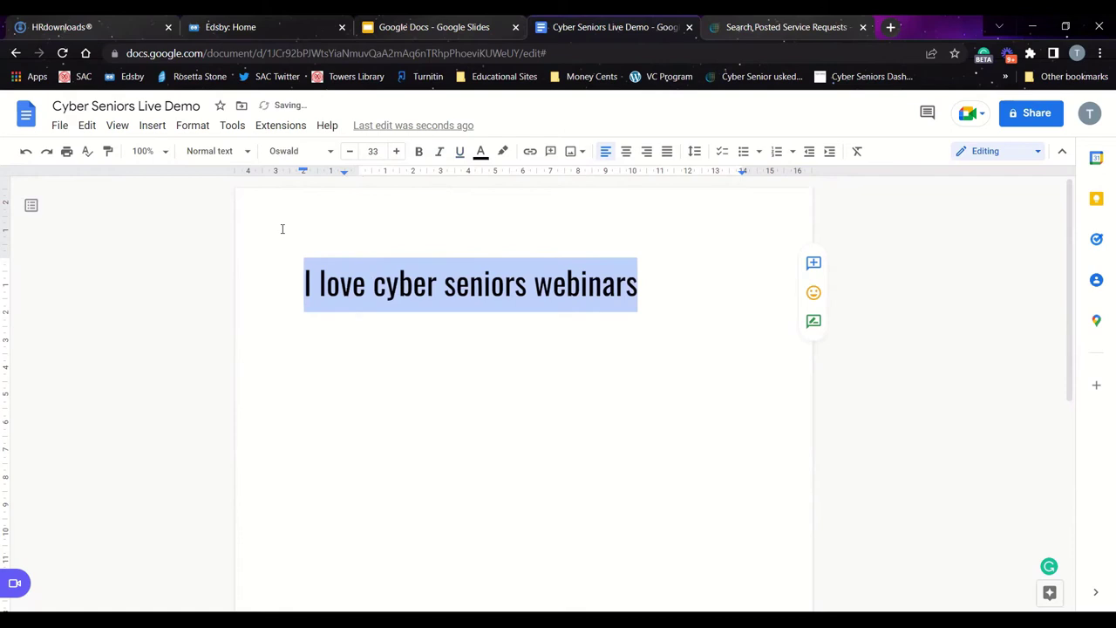
left_click(186, 132)
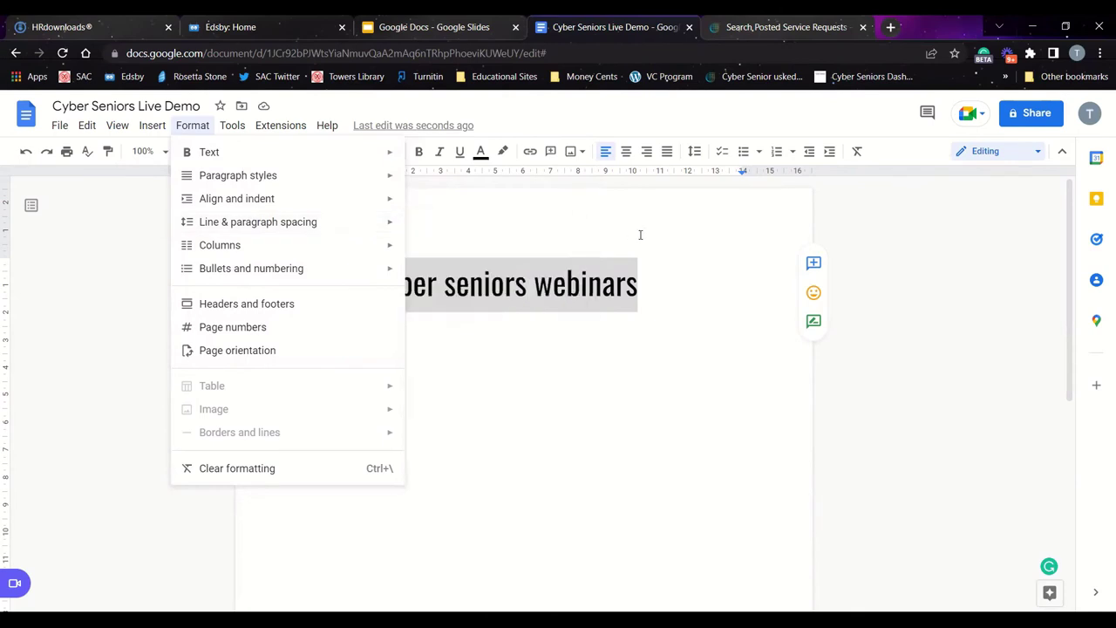
left_click(390, 184)
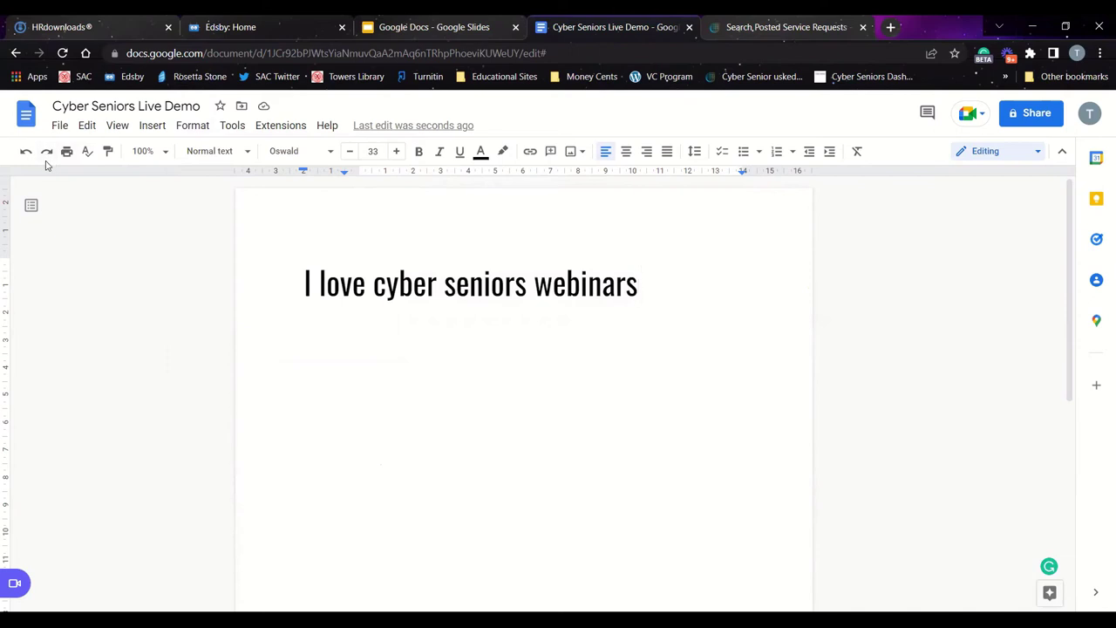
- Replace the word "webinars" at the end of the sentence with "one-on-one calls"
left_click_drag(663, 288, 544, 298)
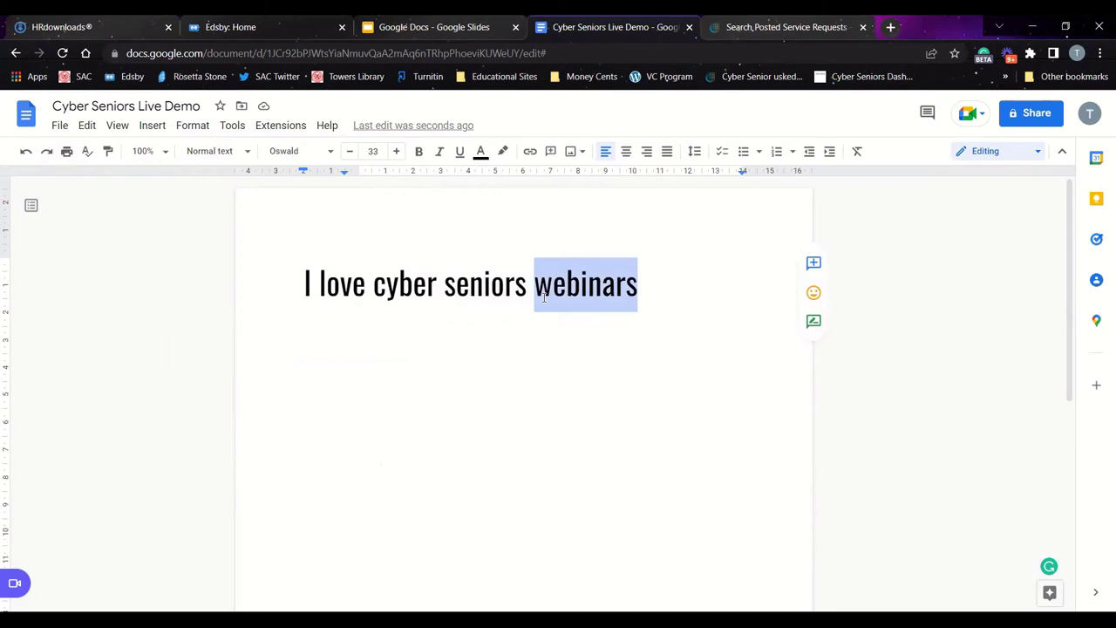
type("one-on-ca")
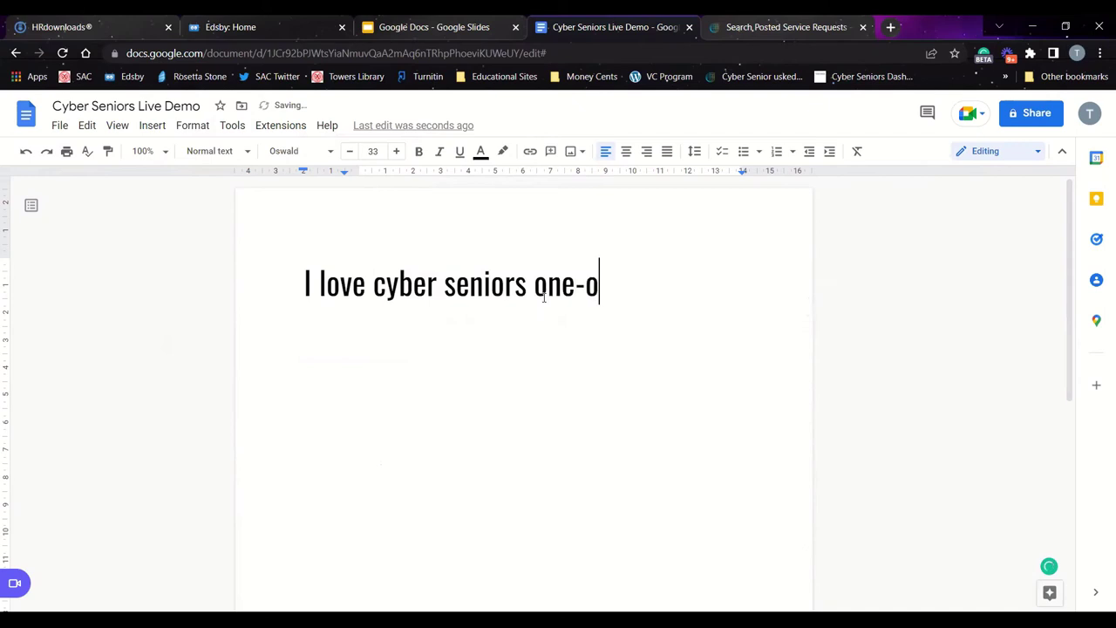
key("BackSpace")
type("ne calls")
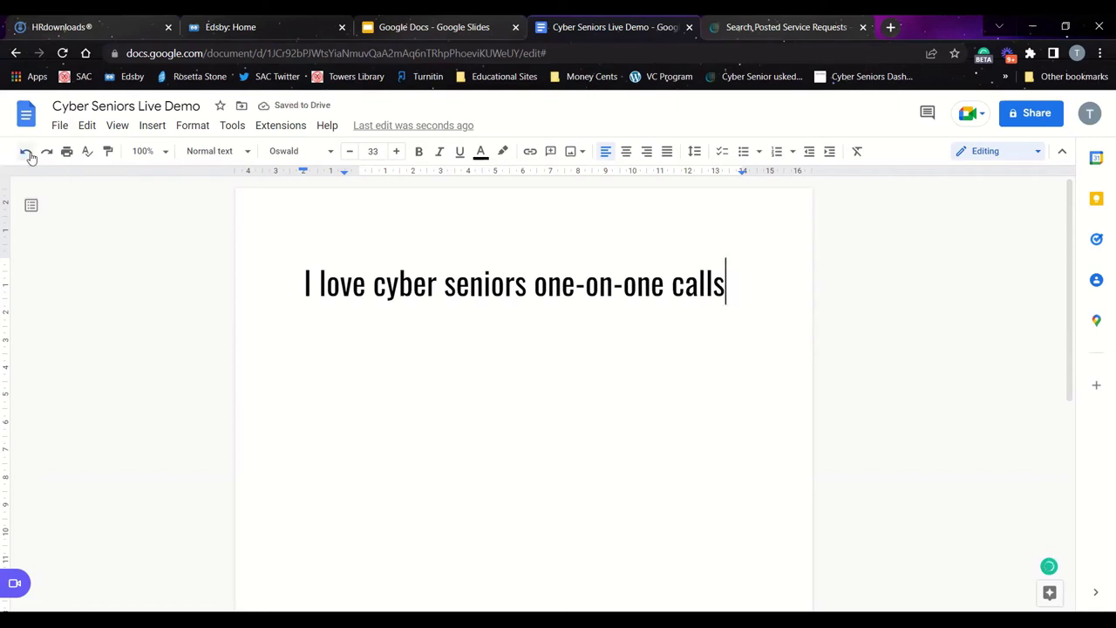
- Undo the replacement of "webinars" and redo it to bring back "one-on-one calls"
left_click(27, 153)
left_click(27, 152)
left_click(27, 153)
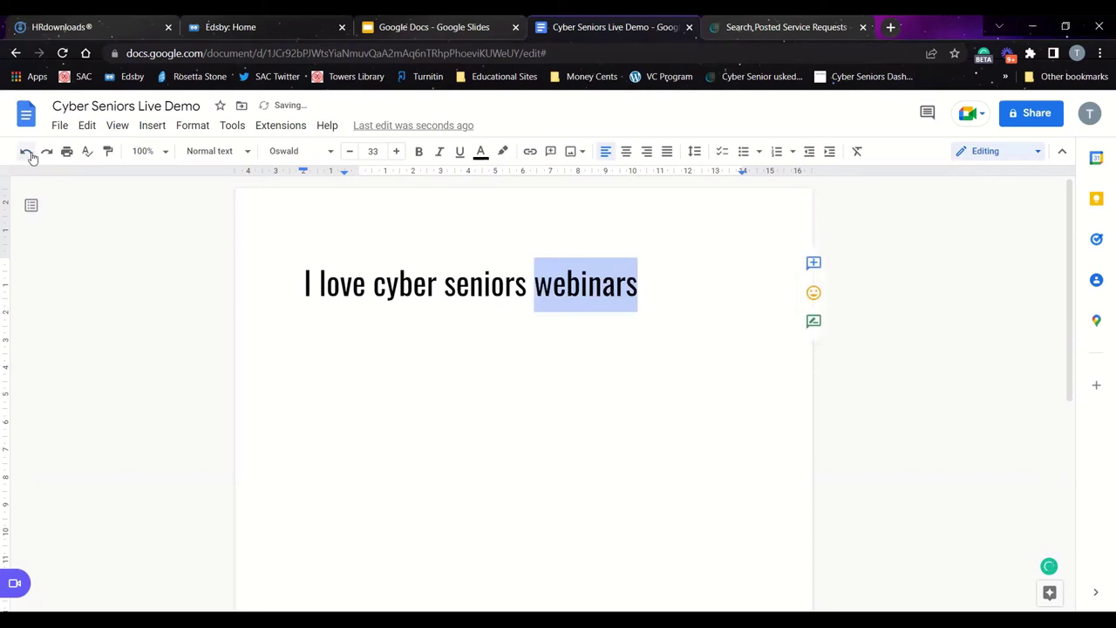
left_click(47, 153)
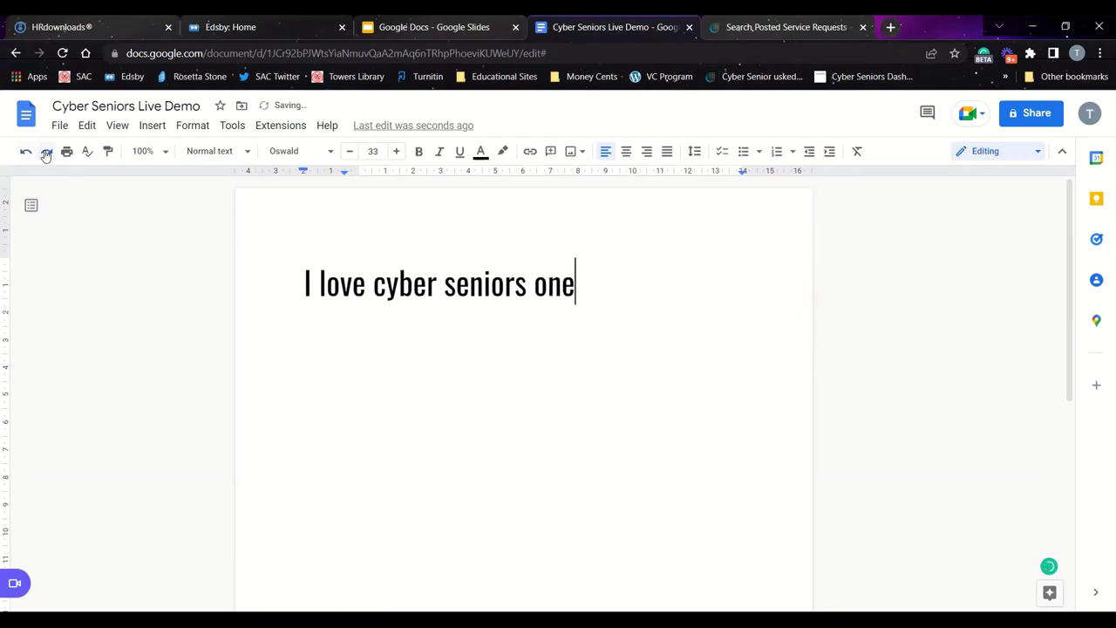
left_click(46, 152)
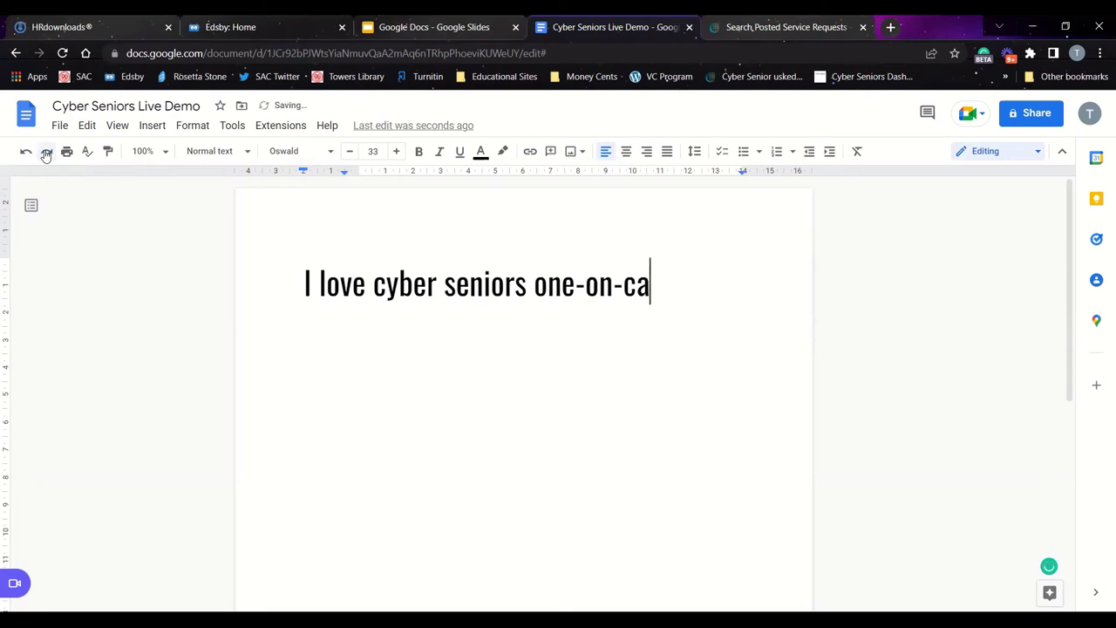
key("BackSpace")
key("BackSpace")
left_click(46, 152)
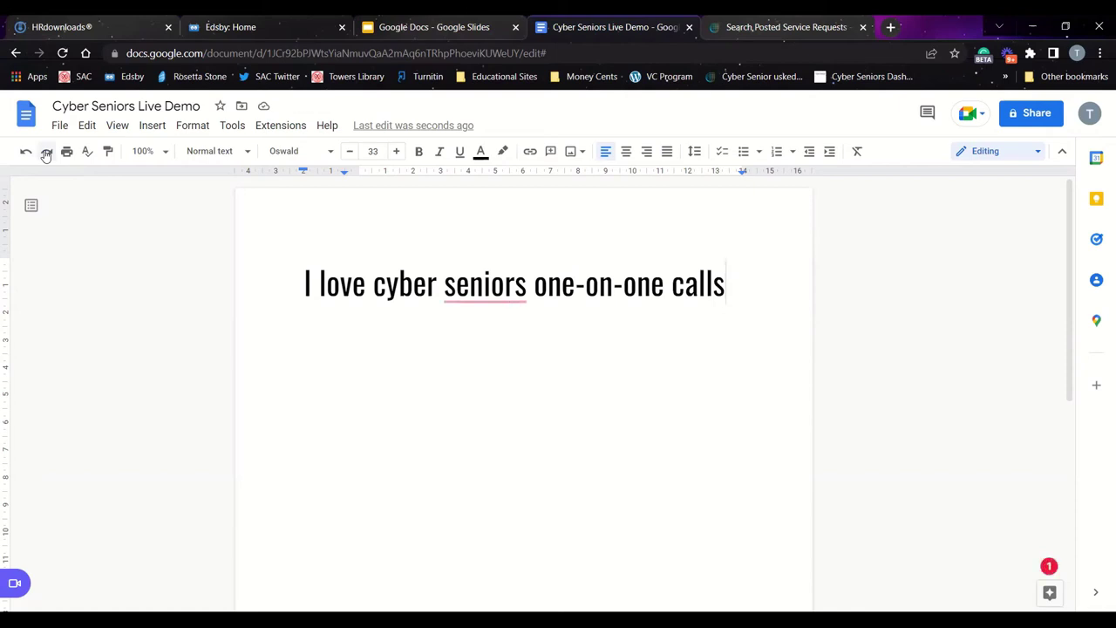
- Undo the text replacement once more so the sentence ends with "webinars", and clear the selection
key("ctrl+z")
key("ctrl+z")
key("ctrl+z")
key("ctrl+z")
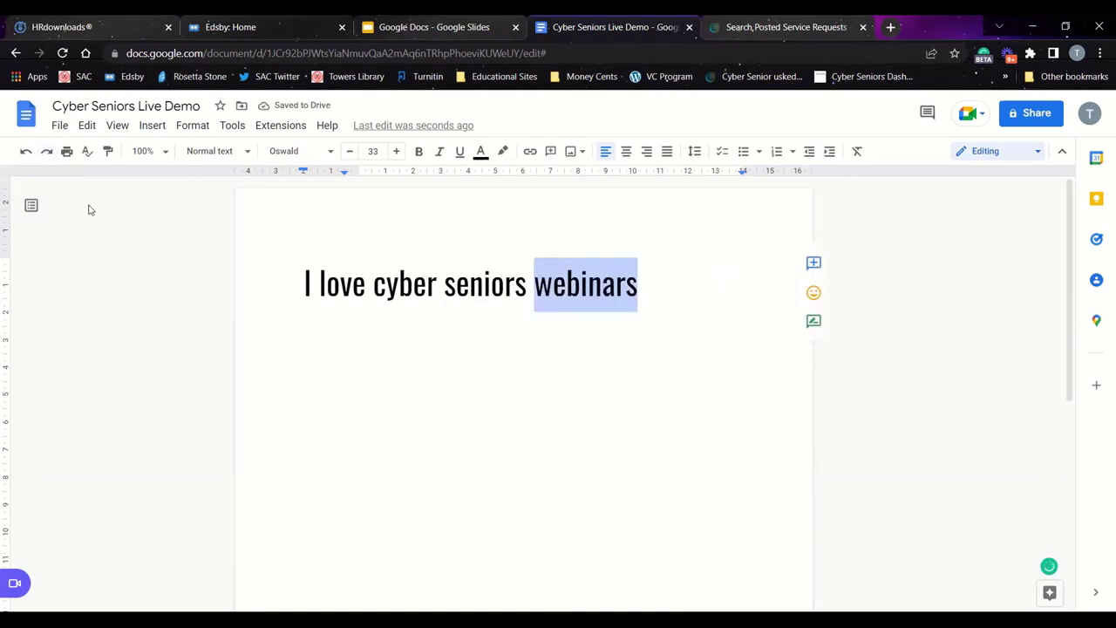
left_click(504, 284)
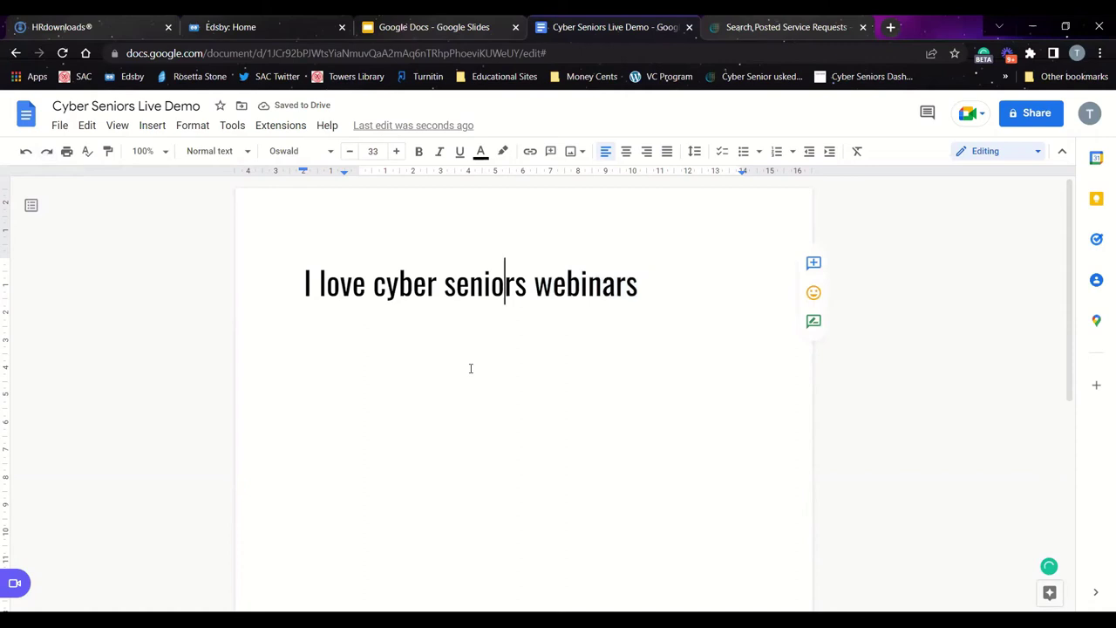
left_click(58, 127)
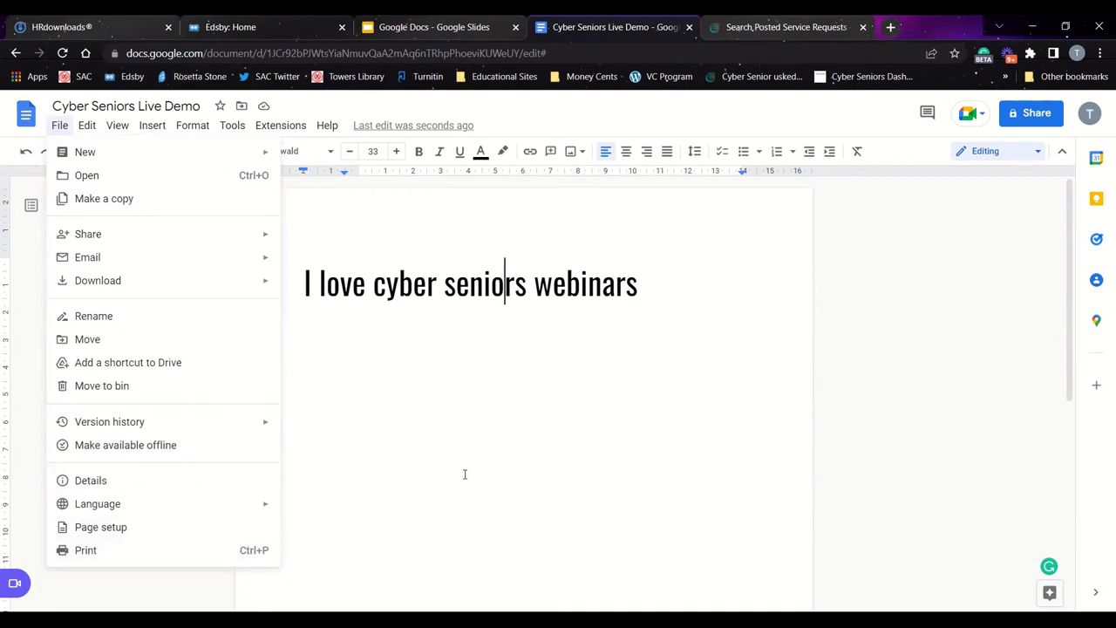
left_click(362, 403)
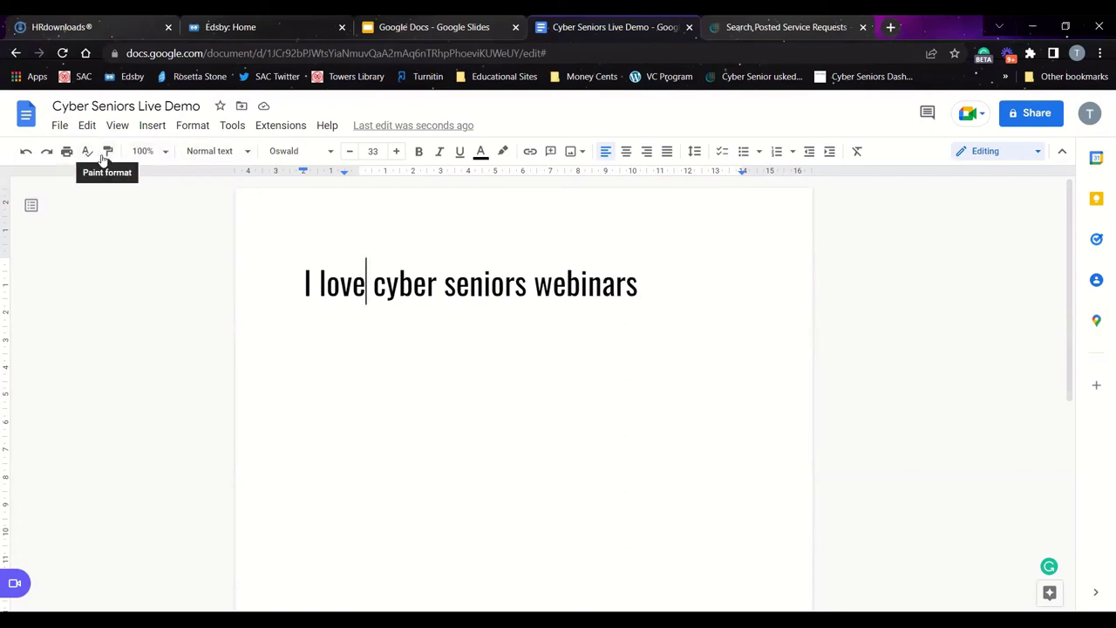
- Change the document zoom to 150% and to 50%, and set it back to 100%
left_click(161, 157)
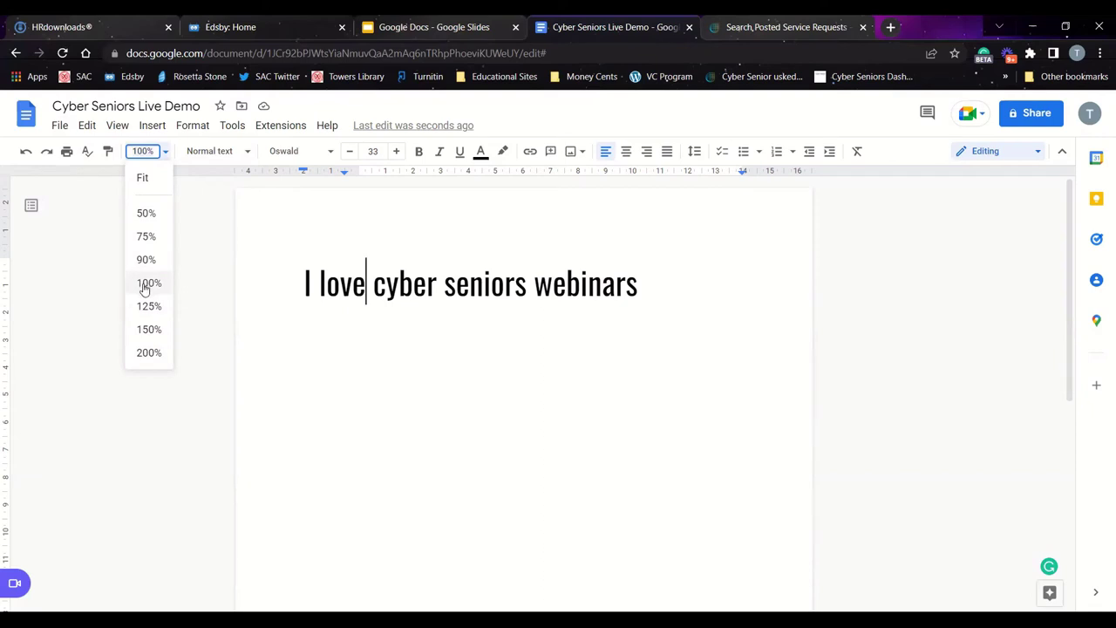
left_click(148, 330)
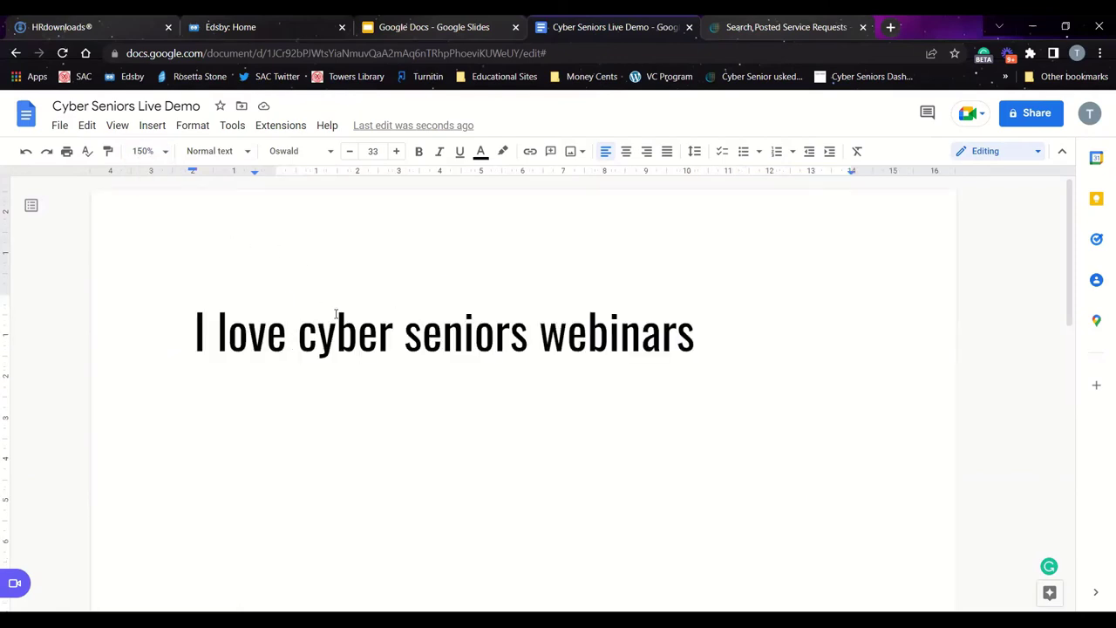
left_click(153, 151)
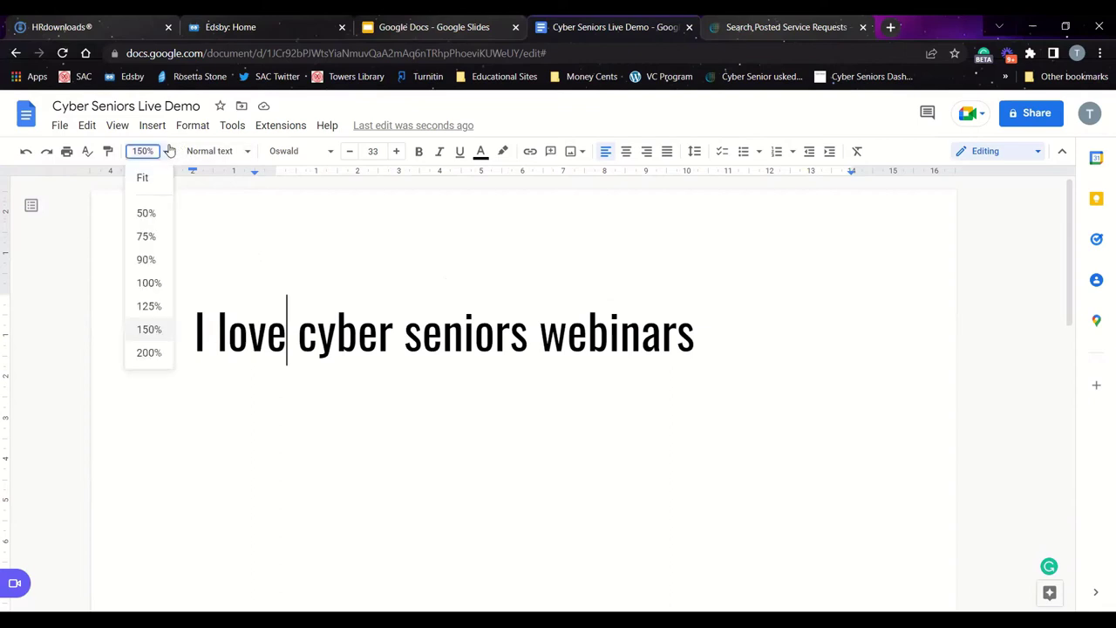
left_click(146, 214)
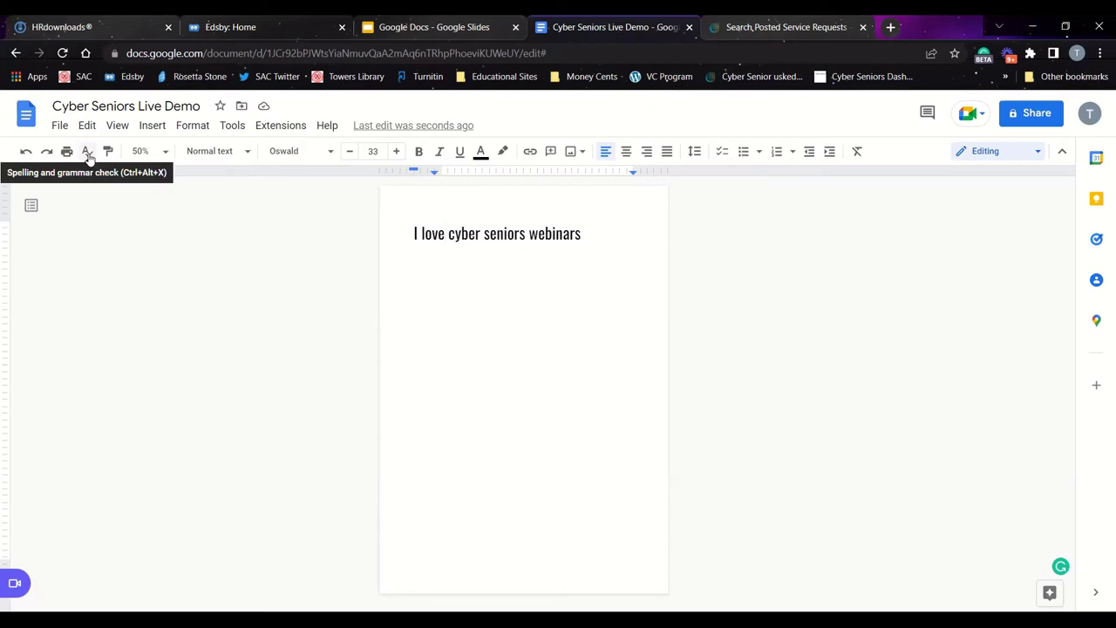
left_click(161, 151)
left_click(149, 283)
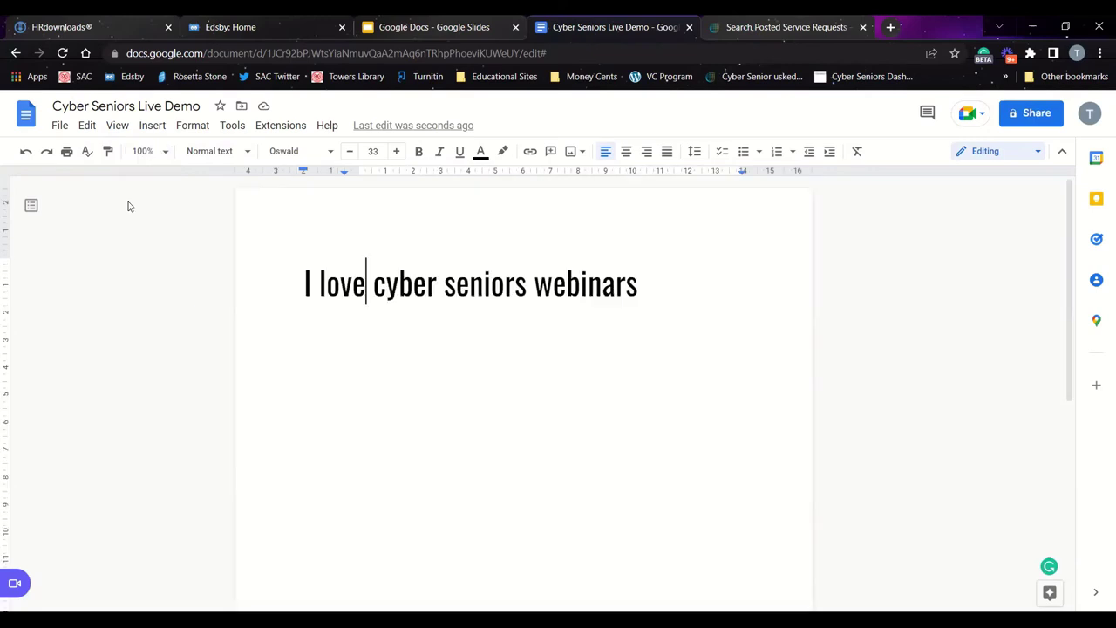
- Run the spelling and grammar check on the document and look at its result
left_click(88, 154)
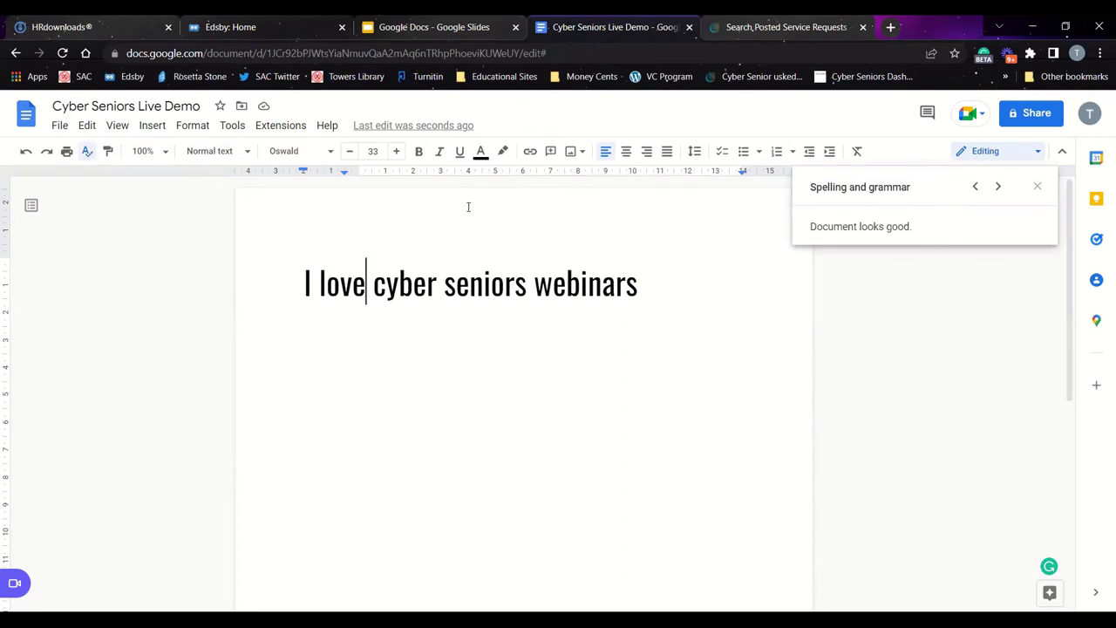
left_click_drag(948, 229, 789, 234)
left_click(852, 223)
- Misspell "seniors" as "ceniors" and correct it by accepting the spelling check's suggestion "seniors"
left_click(455, 288)
key("BackSpace")
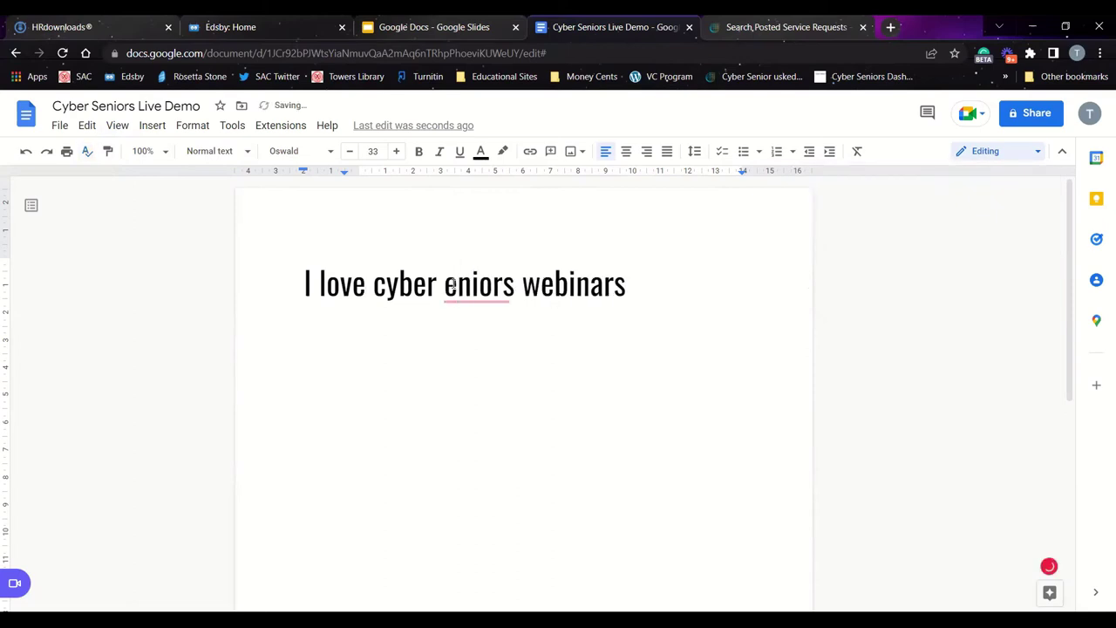
type("c")
left_click(426, 351)
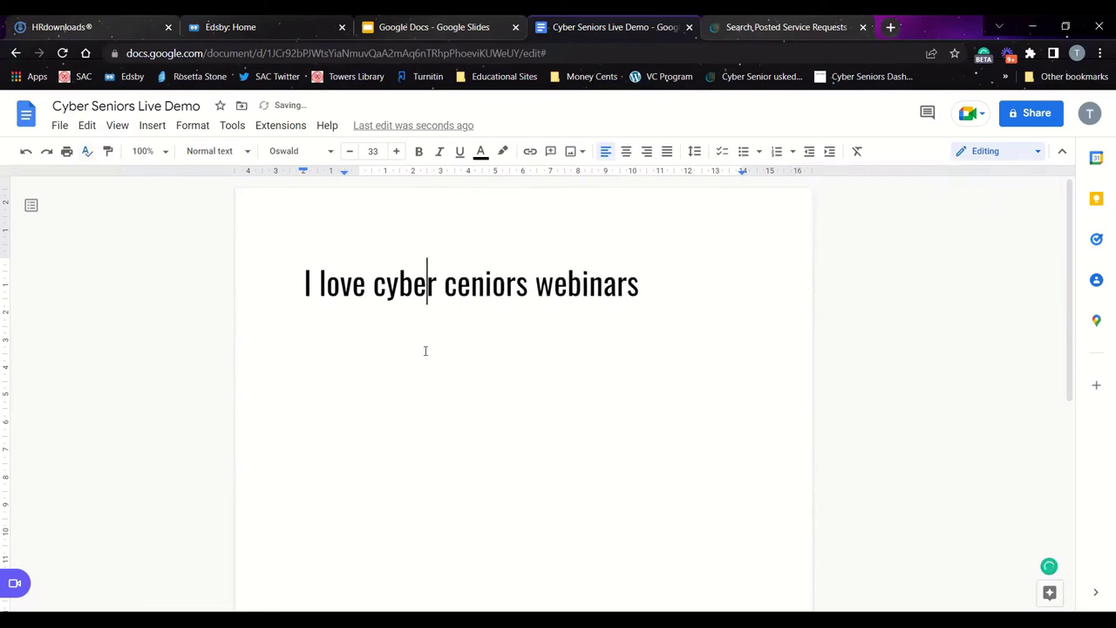
left_click(88, 156)
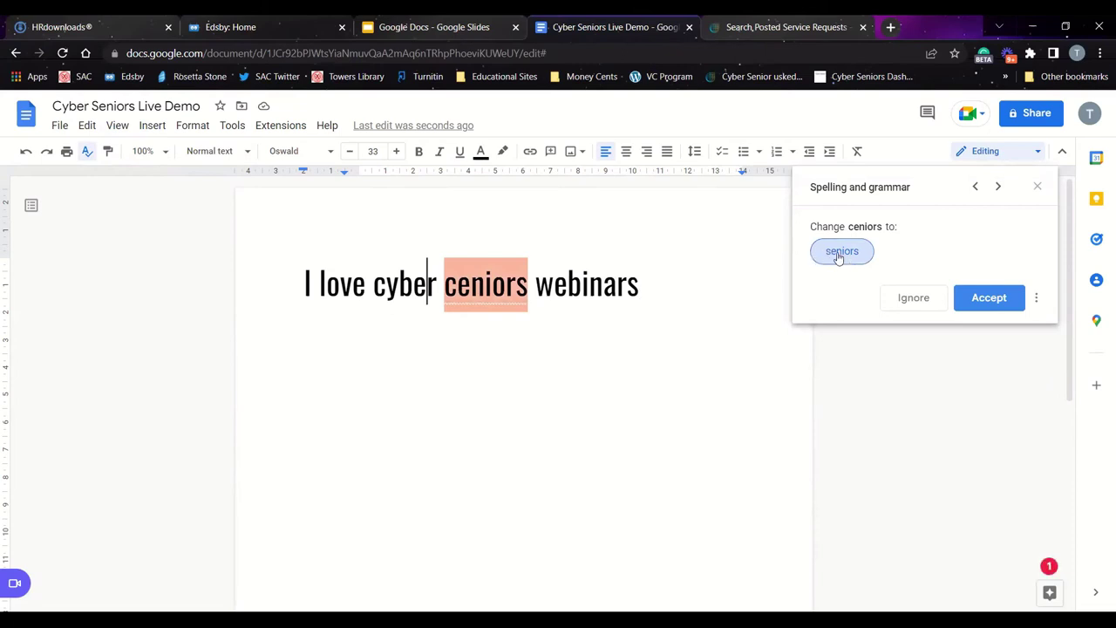
left_click(986, 300)
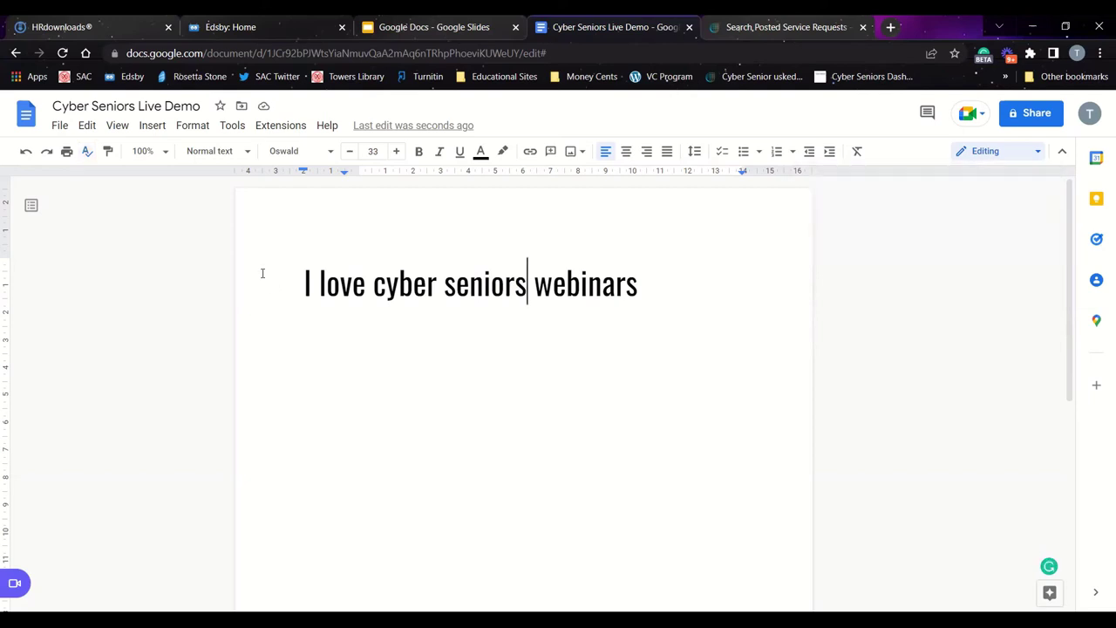
- Add a new line below the sentence and format it as a bulleted list with the filled-circle style
left_click(698, 280)
key("Return")
left_click(759, 153)
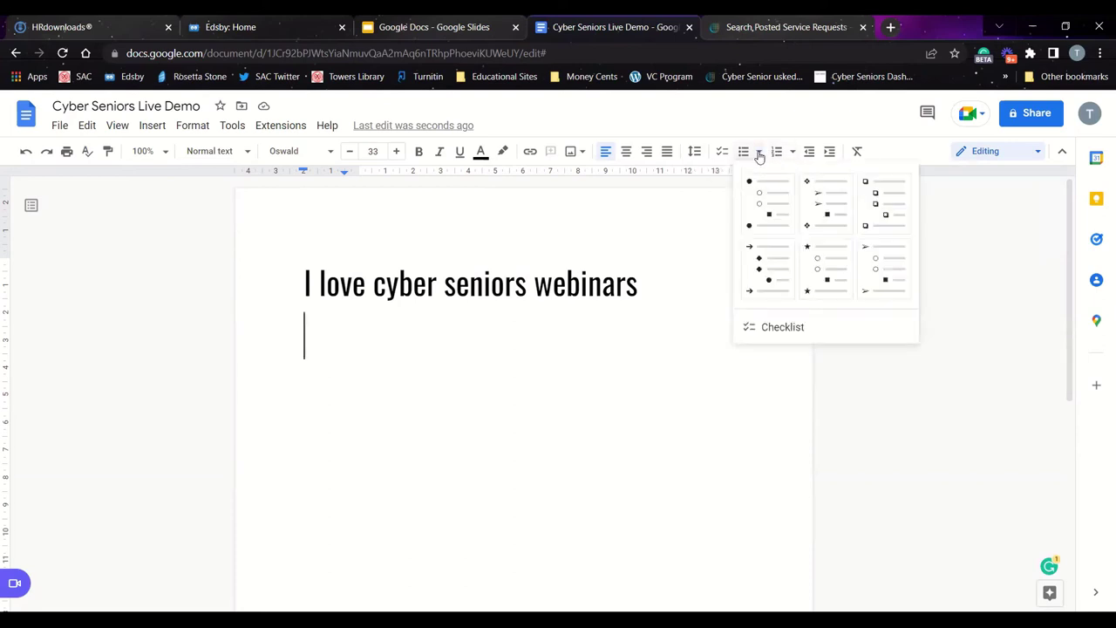
left_click(770, 210)
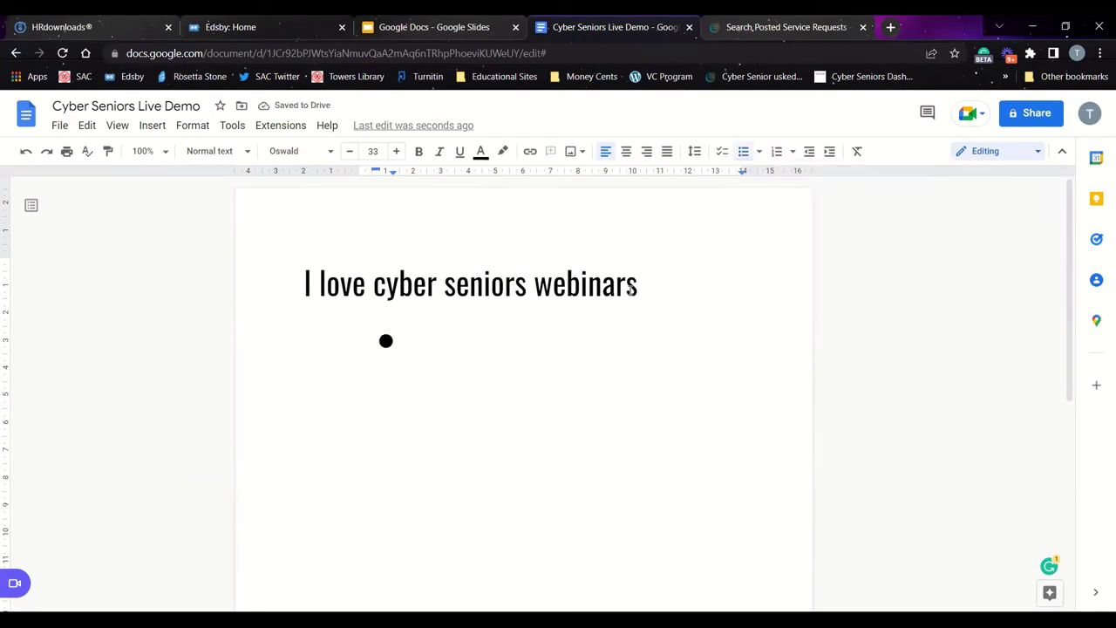
- Replace "webinars" in the sentence with a colon so it reads "I love cyber seniors:"
left_click_drag(642, 285, 568, 283)
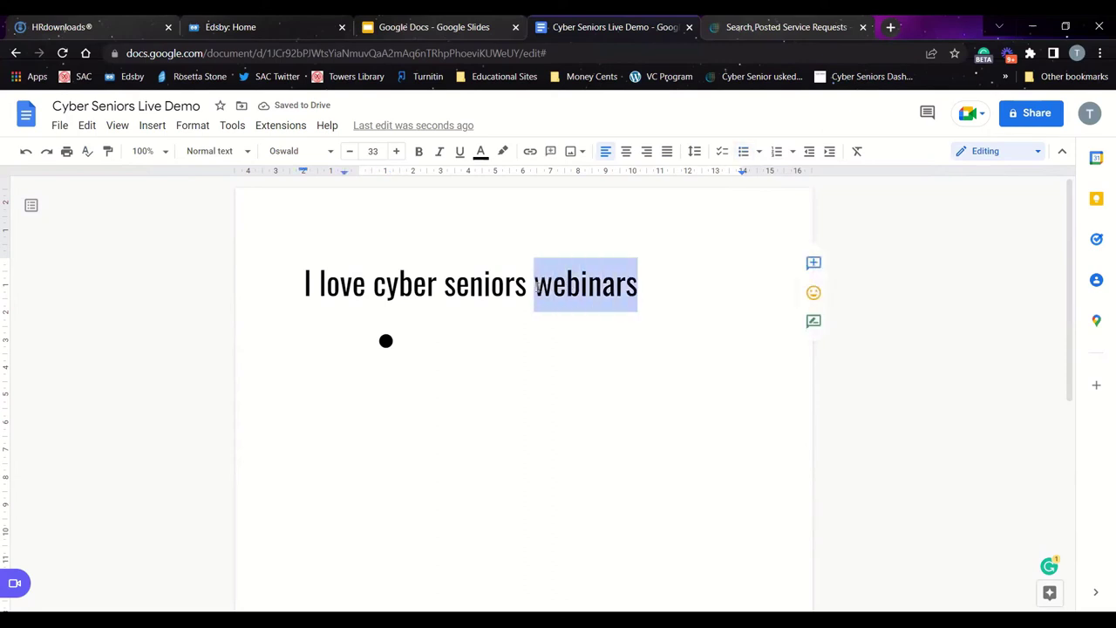
key("BackSpace")
key("BackSpace")
type(":")
- Fill the bulleted list with the items "Webinars" and "One-on-one calls"
left_click(475, 341)
type("Webinars")
key("Return")
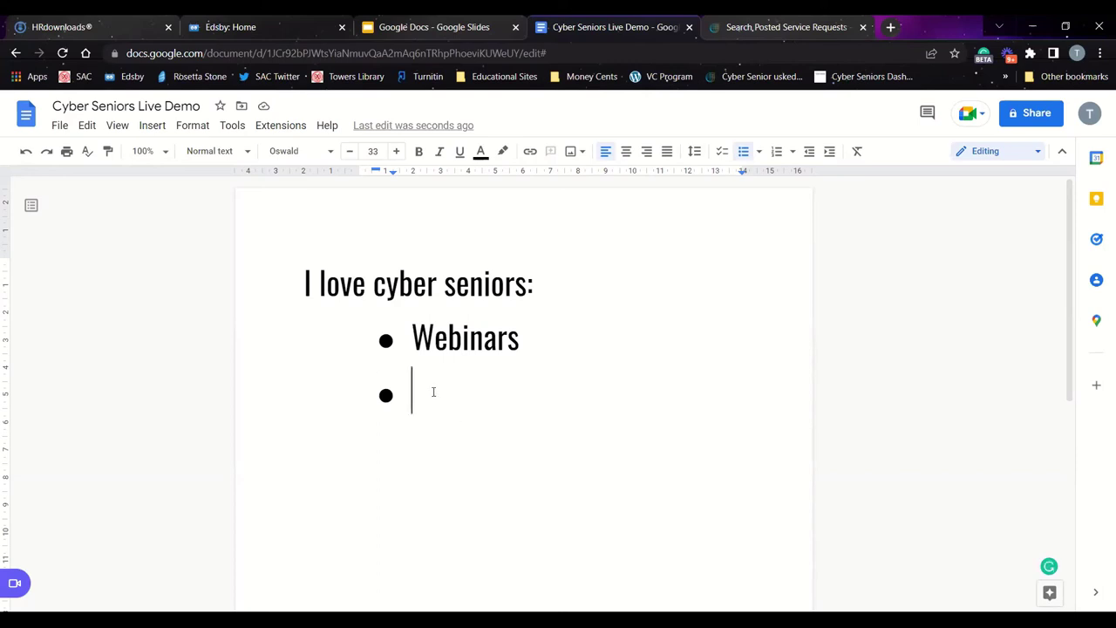
type("One-on-ca")
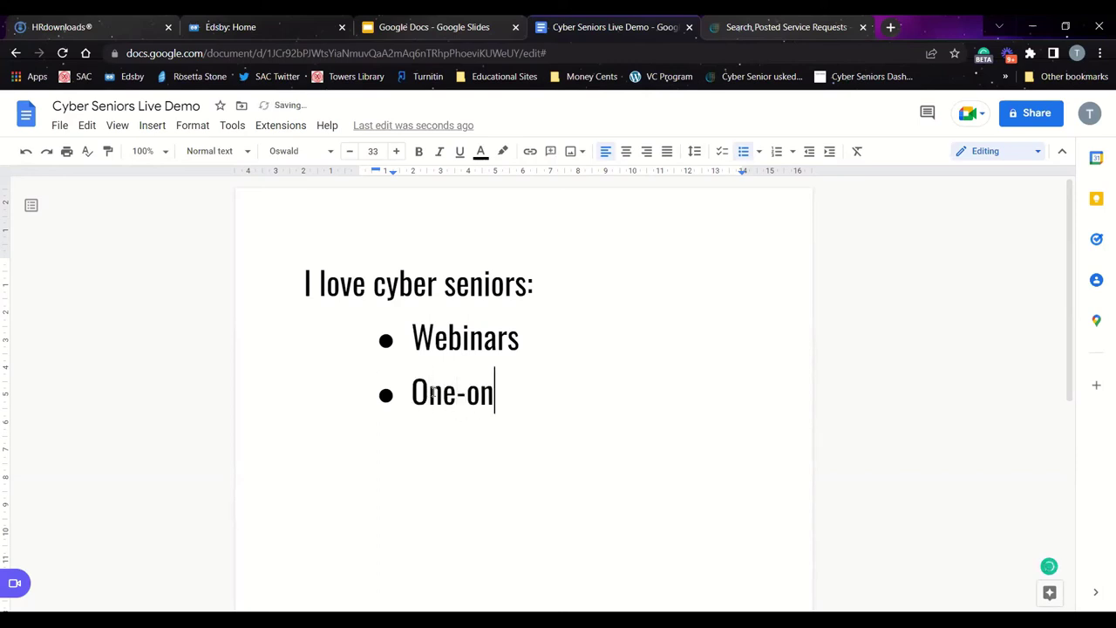
key("BackSpace")
key("BackSpace")
type("one calls")
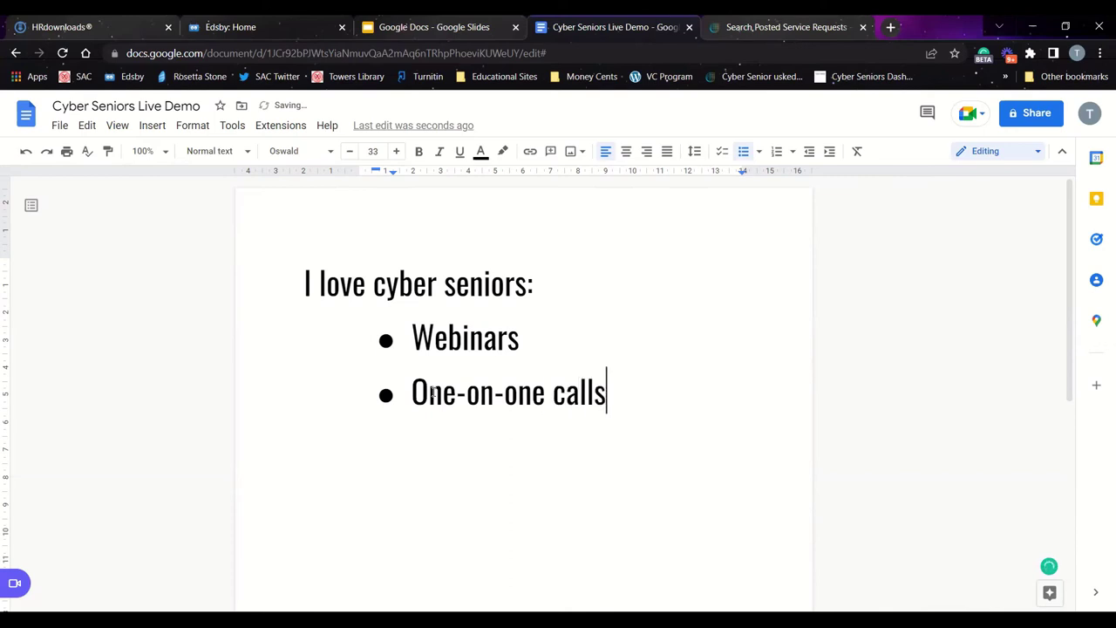
- Add an indented sub-bullet under "One-on-one calls" and enter text beginning with "Volunte"
key("Return")
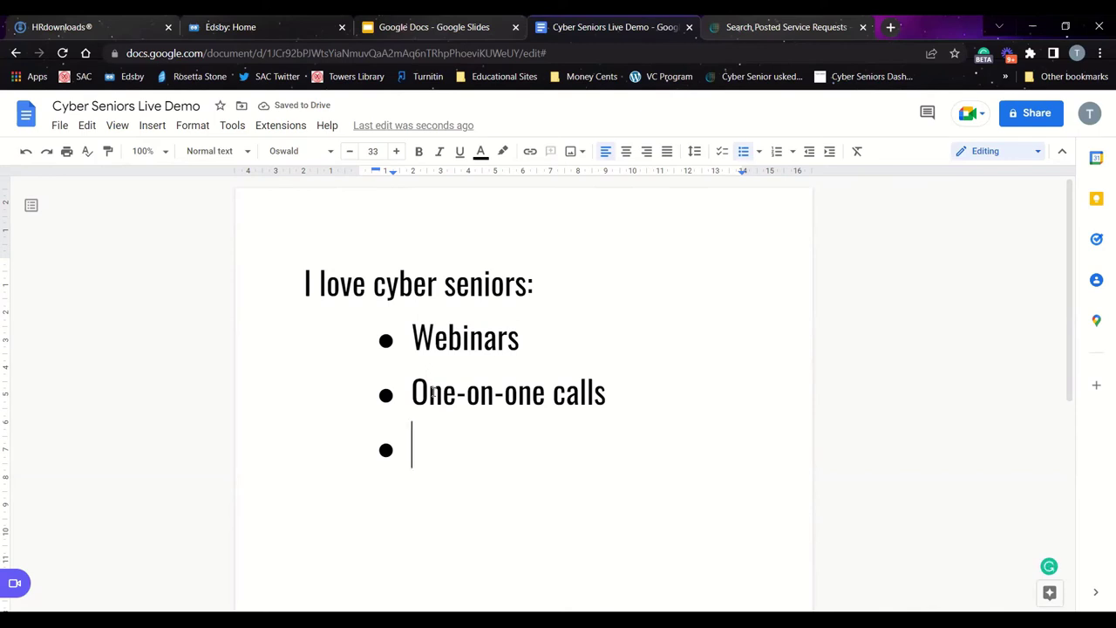
key("Tab")
type("Volunte")
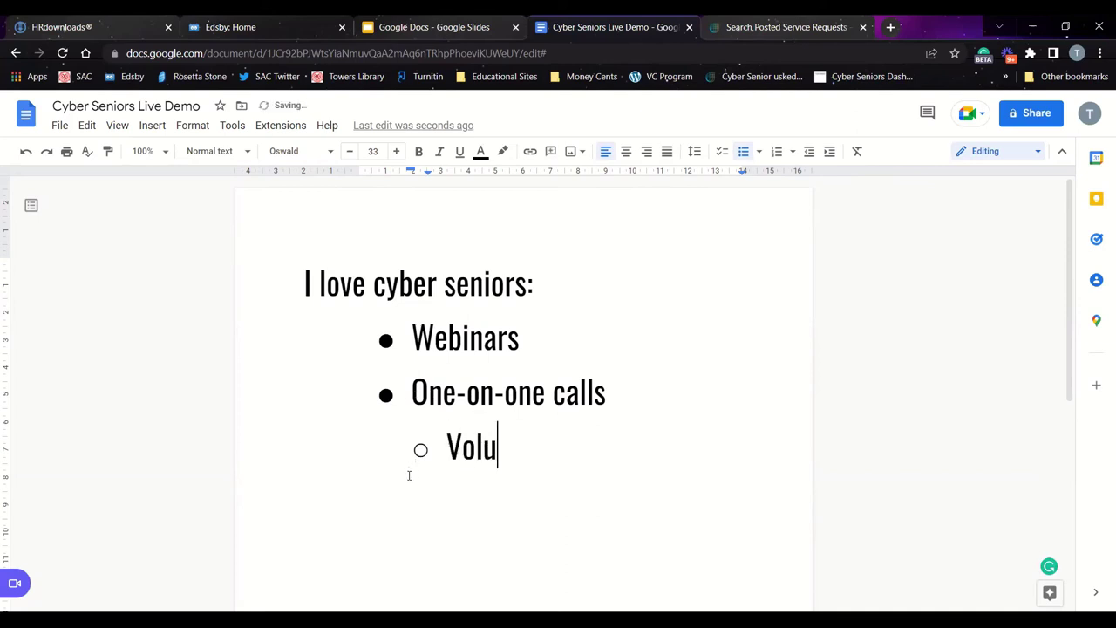